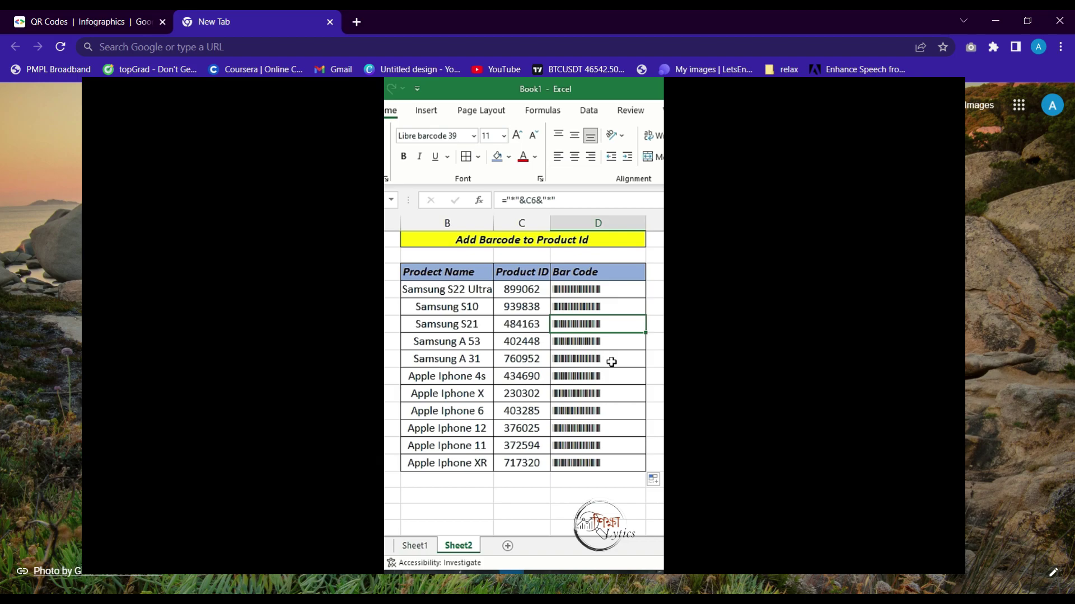
{"action": "left_click", "coordinate": [533, 358]}
{"action": "left_click", "coordinate": [586, 359]}
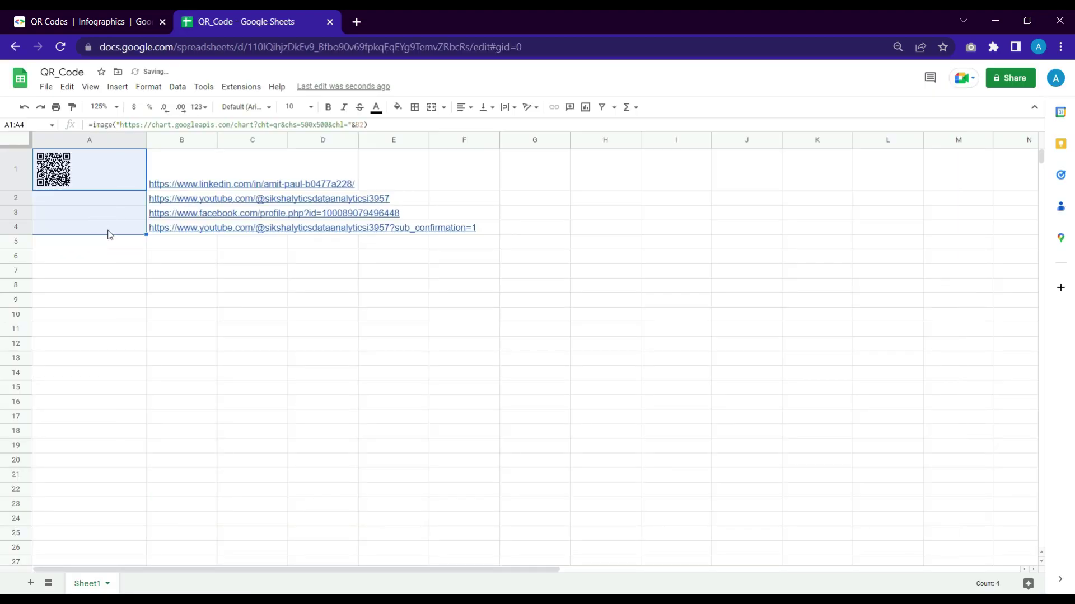
{"action": "left_click", "coordinate": [96, 244]}
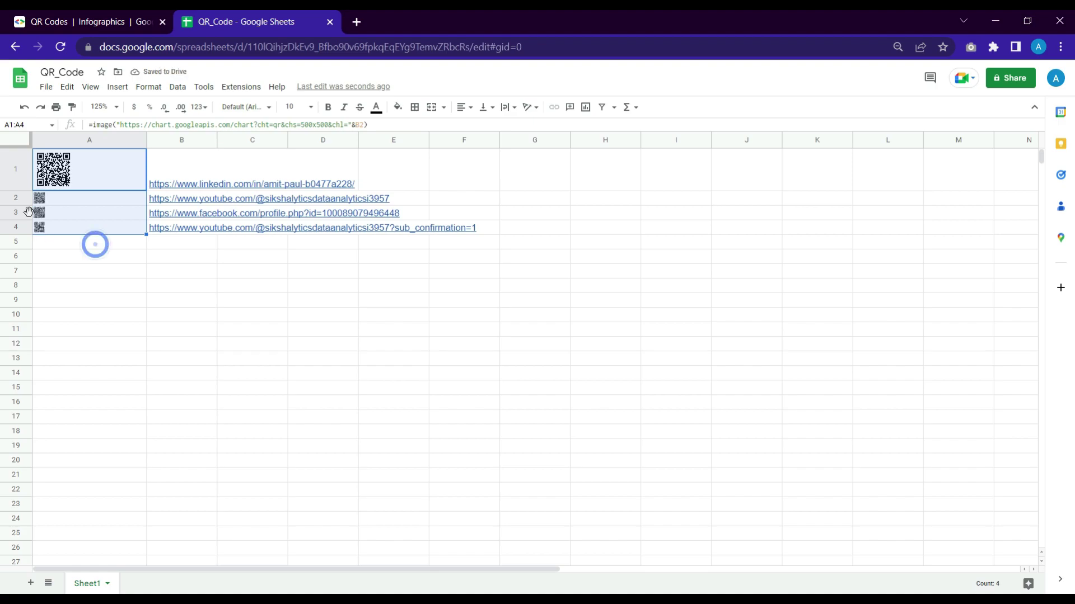
{"action": "left_click_drag", "start_coordinate": [16, 166], "coordinate": [19, 321]}
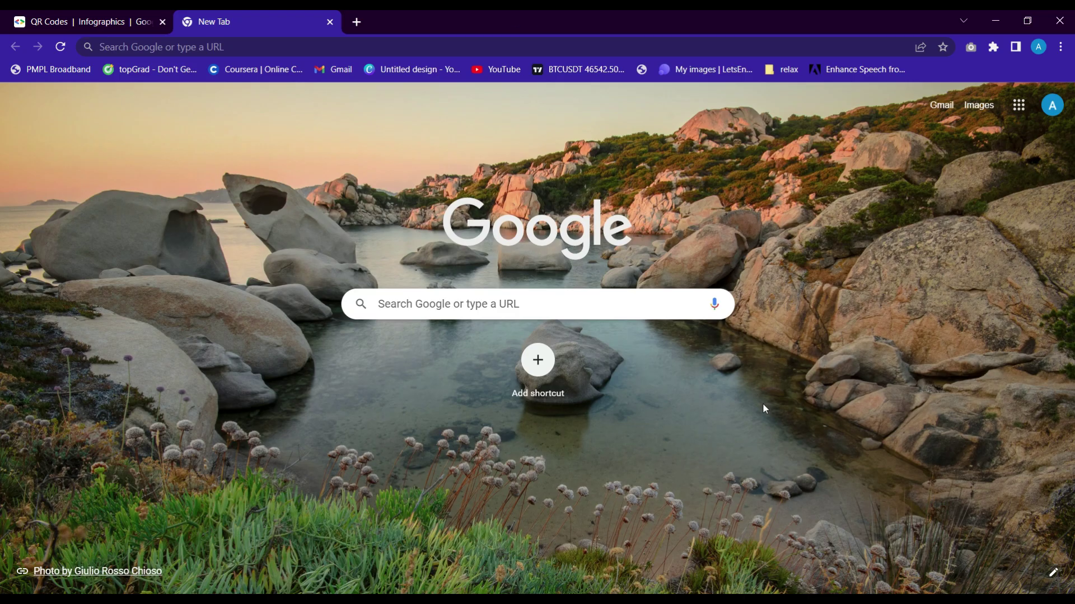
- Create a new blank Google Sheets spreadsheet by going to sheets.new
{"action": "left_click", "coordinate": [527, 40]}
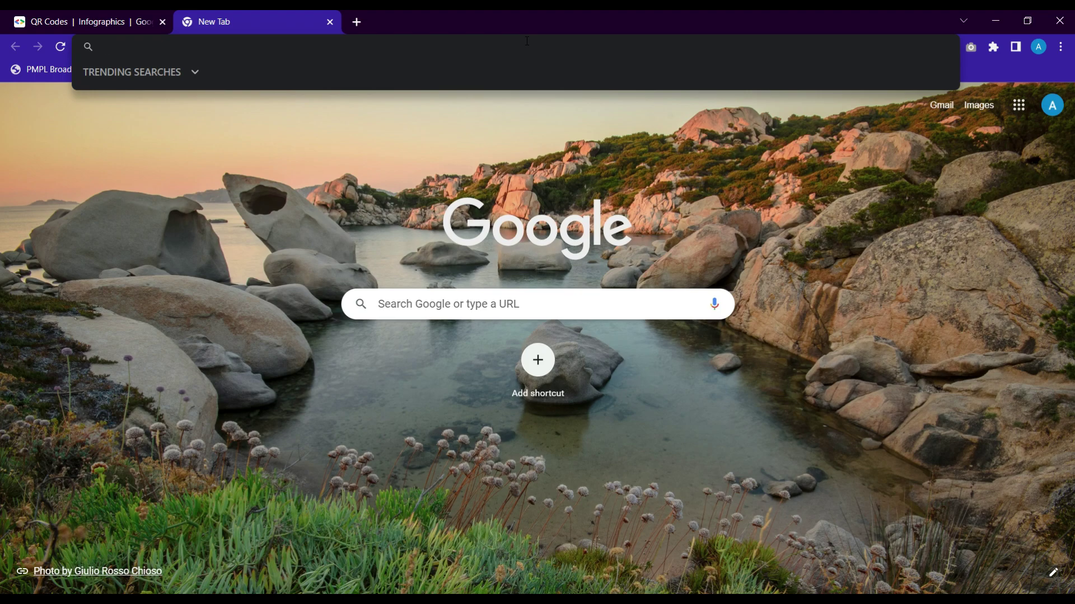
{"action": "type", "text": "sheets.new"}
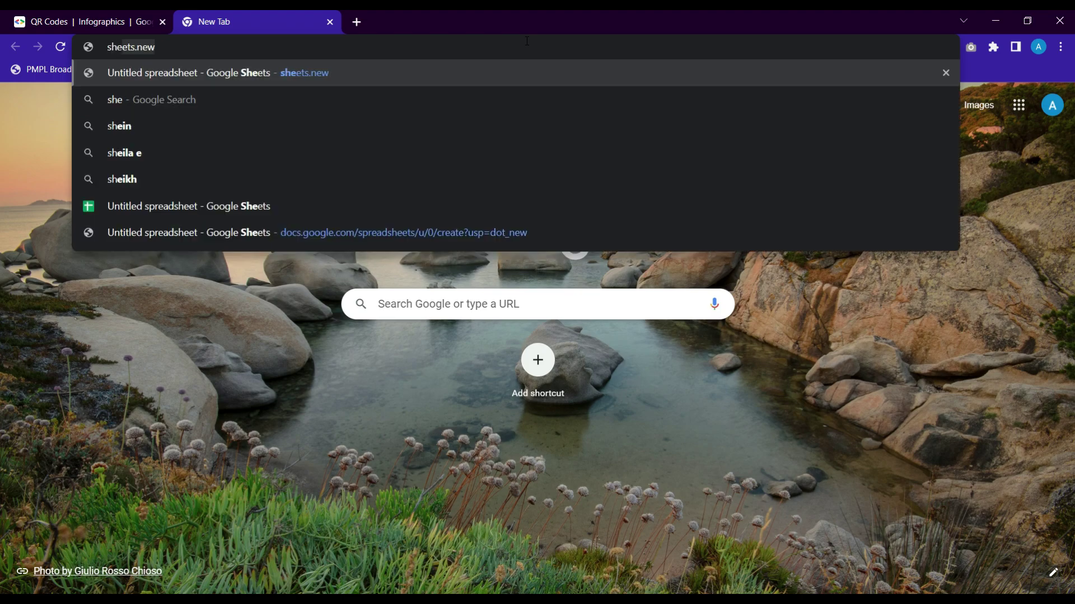
{"action": "key", "text": "Return"}
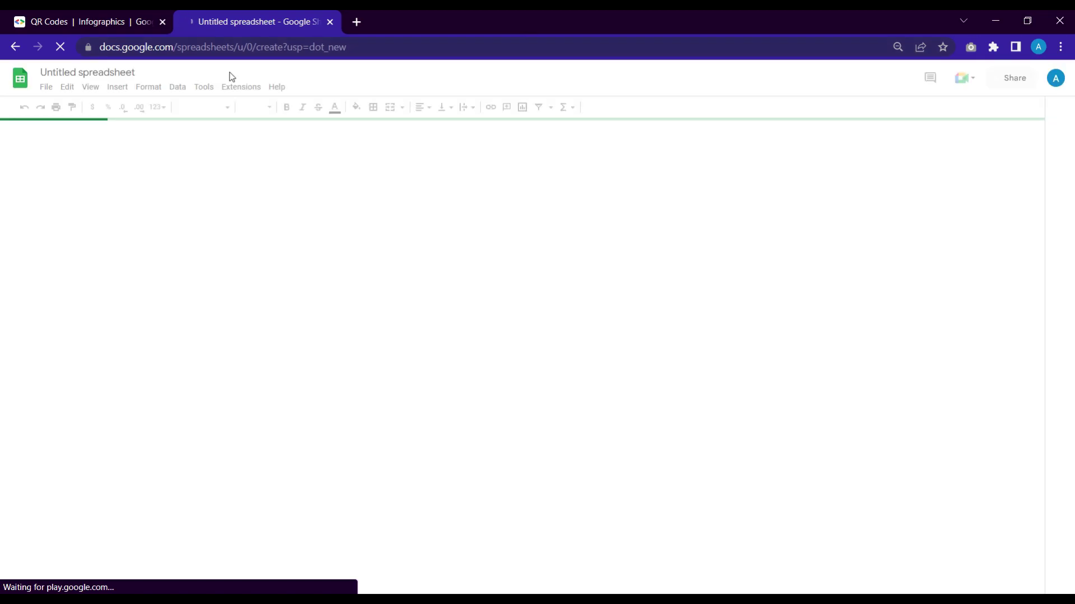
- Rename the spreadsheet as QR_Code and set the sheet zoom to 125%
{"action": "left_click", "coordinate": [38, 77]}
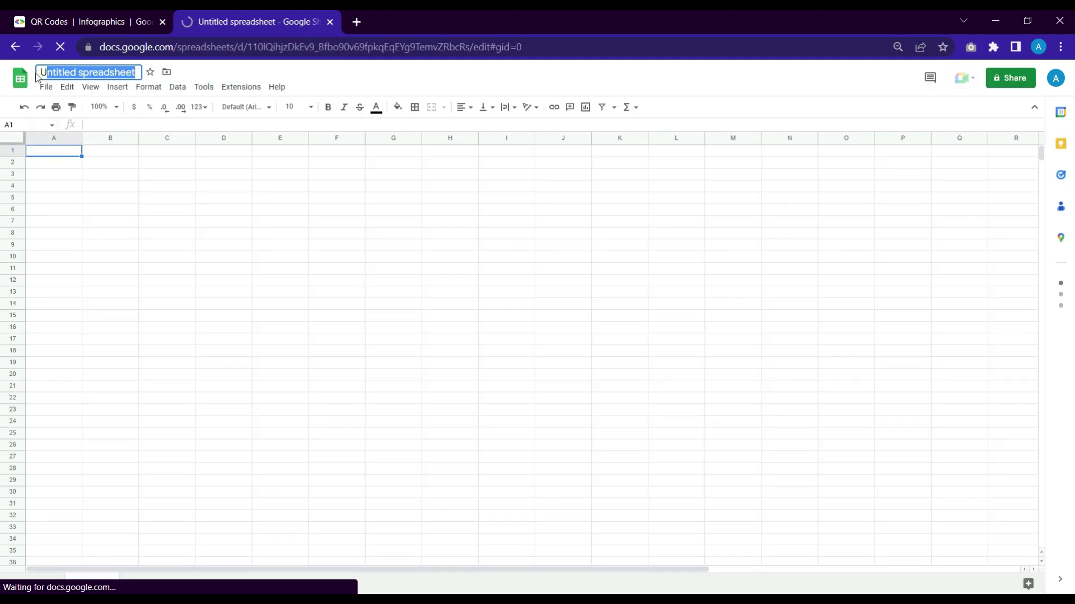
{"action": "key", "text": "BackSpace"}
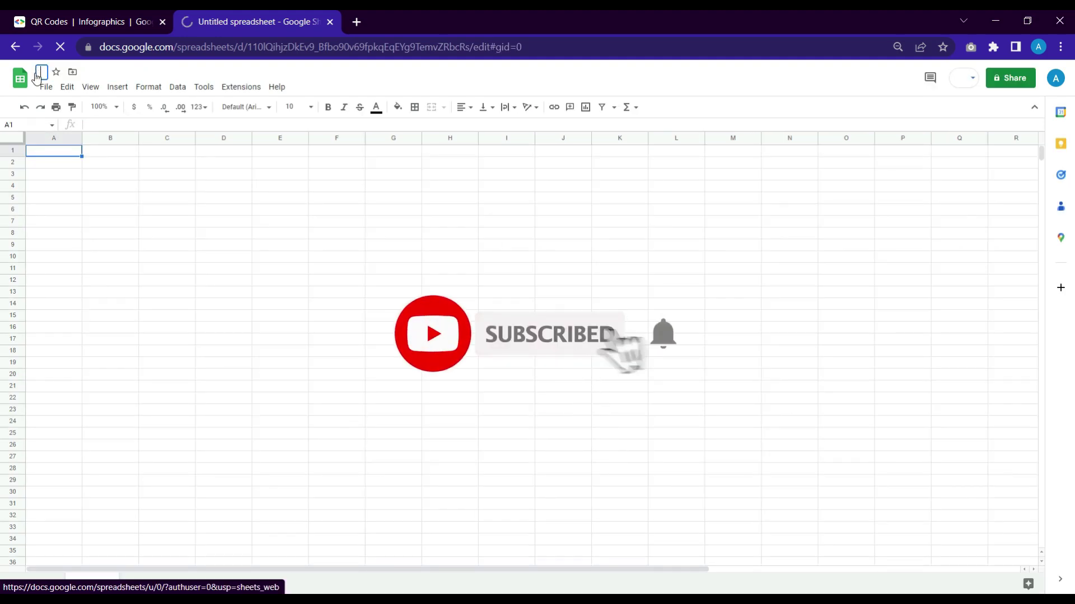
{"action": "type", "text": "QR_Code"}
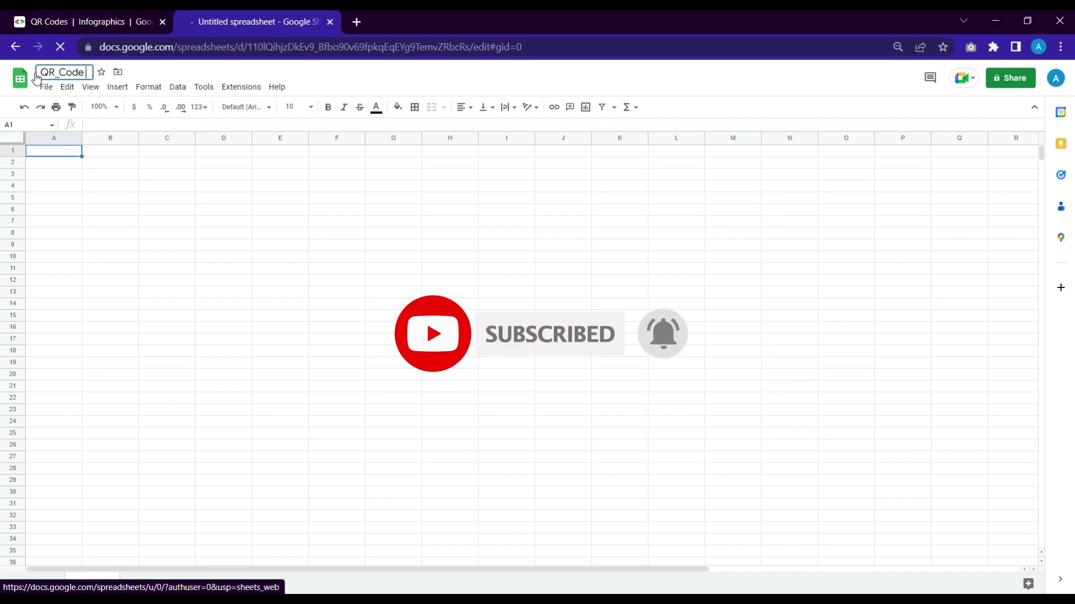
{"action": "left_click", "coordinate": [104, 150]}
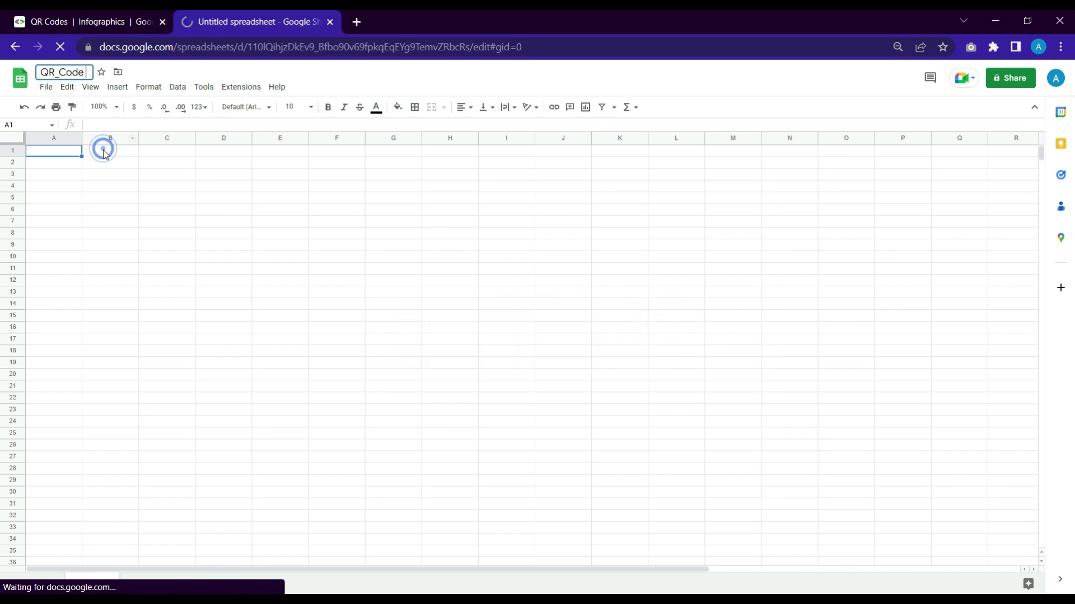
{"action": "left_click", "coordinate": [117, 108]}
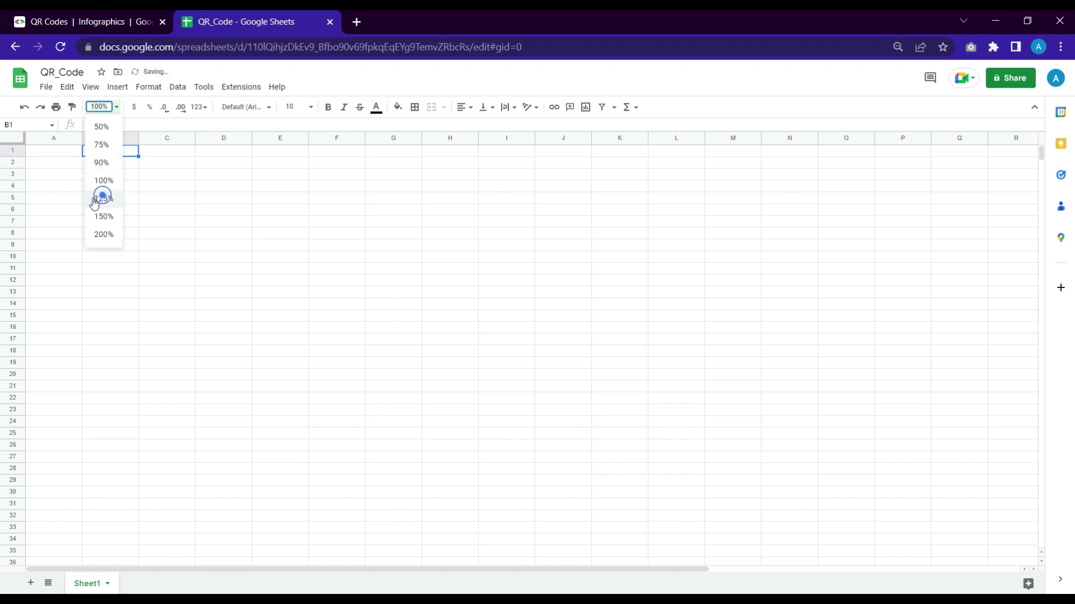
{"action": "left_click", "coordinate": [103, 199]}
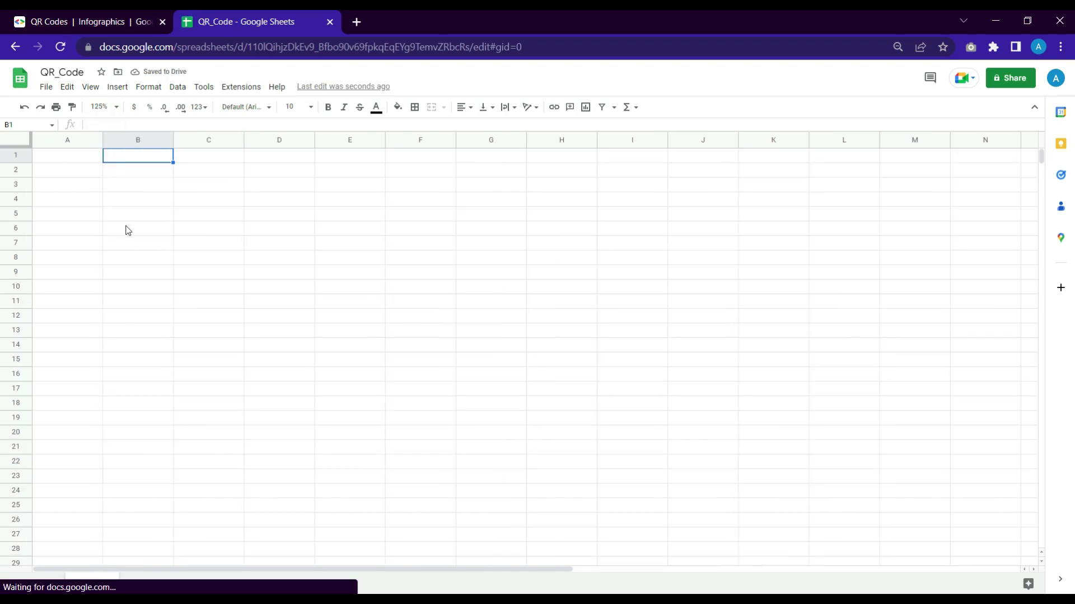
- Switch to the Google Charts QR Codes documentation and examine its overview and the root URL in the Syntax section
{"action": "left_click", "coordinate": [102, 19]}
{"action": "left_click", "coordinate": [334, 262]}
{"action": "scroll", "coordinate": [421, 258], "scroll_direction": "up", "scroll_amount": 6}
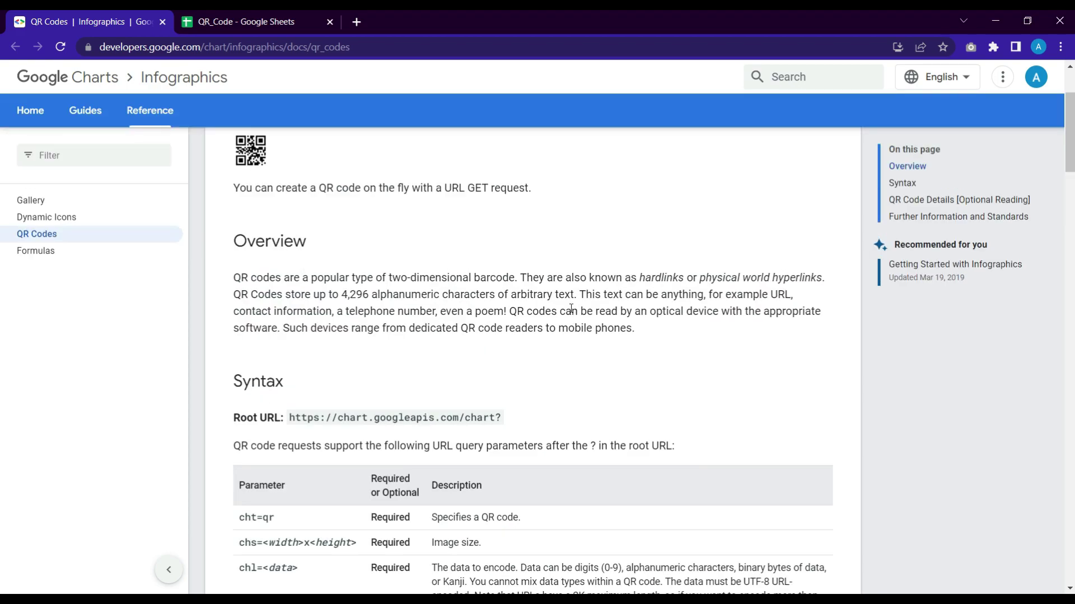
{"action": "scroll", "coordinate": [495, 361], "scroll_direction": "up", "scroll_amount": 3}
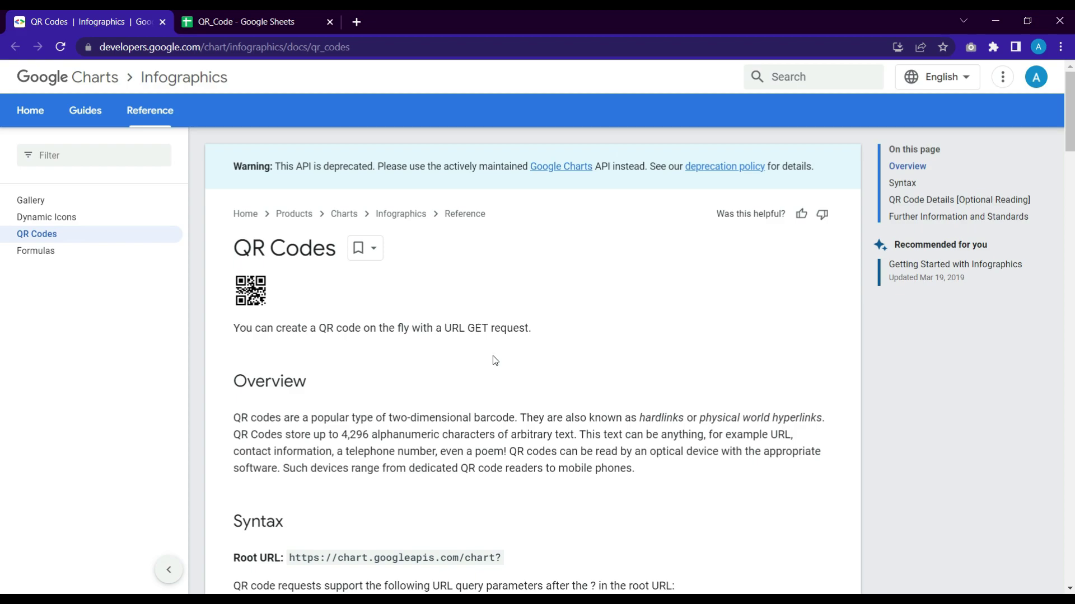
{"action": "scroll", "coordinate": [582, 420], "scroll_direction": "down", "scroll_amount": 1}
{"action": "scroll", "coordinate": [385, 457], "scroll_direction": "down", "scroll_amount": 1}
{"action": "scroll", "coordinate": [485, 440], "scroll_direction": "down", "scroll_amount": 2}
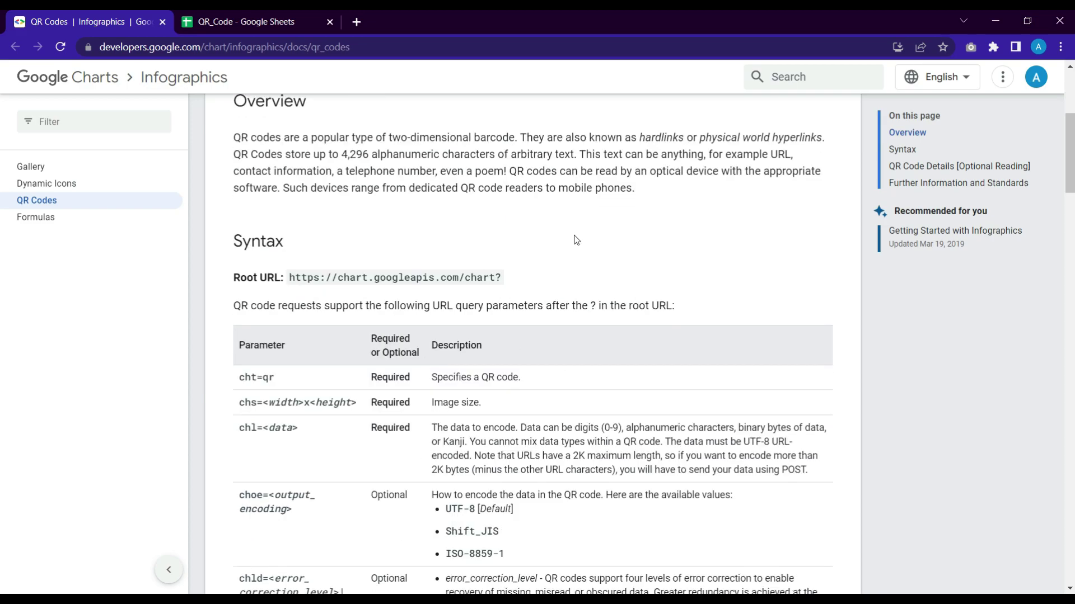
{"action": "left_click_drag", "start_coordinate": [288, 278], "coordinate": [502, 278]}
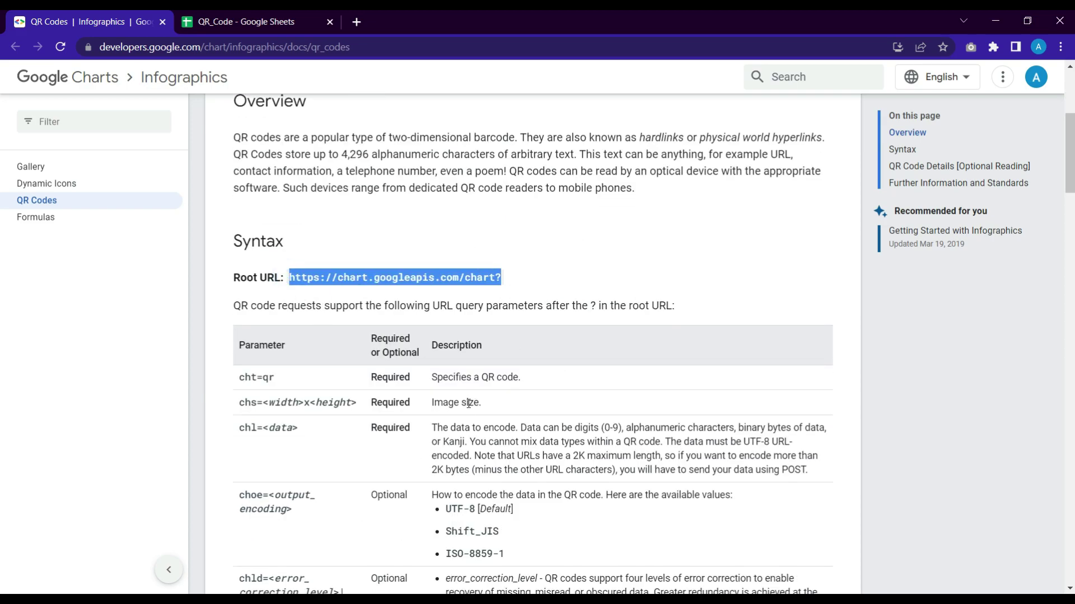
- Examine the QR code URL parameters in the Syntax table, including cht, chs, chl and the optional choe and chld
{"action": "scroll", "coordinate": [328, 342], "scroll_direction": "down", "scroll_amount": 1}
{"action": "left_click_drag", "start_coordinate": [240, 237], "coordinate": [275, 238]}
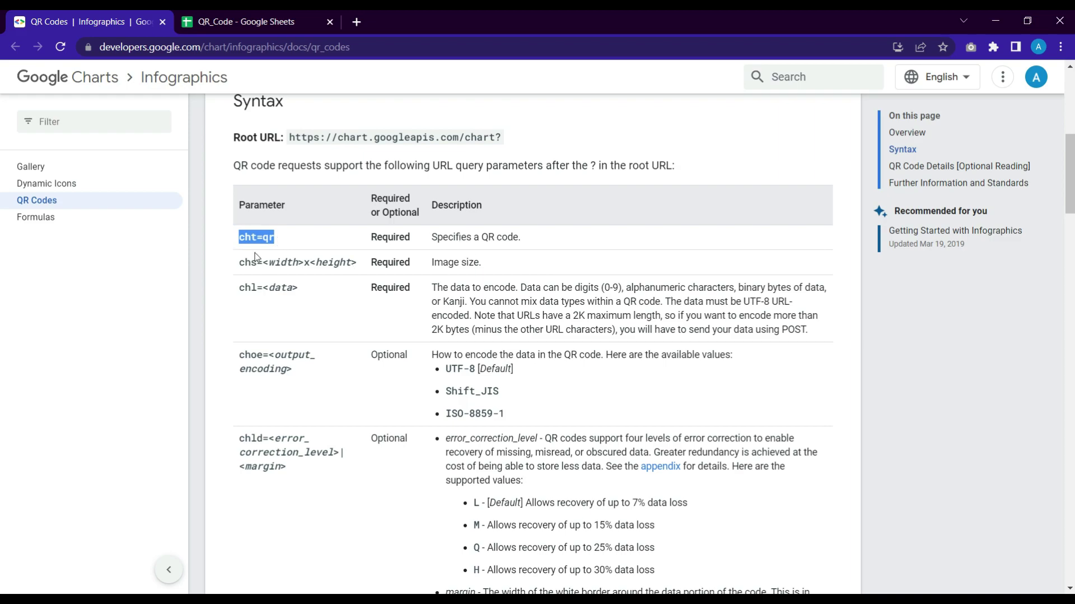
{"action": "left_click_drag", "start_coordinate": [233, 267], "coordinate": [476, 208]}
{"action": "left_click", "coordinate": [468, 268]}
{"action": "left_click_drag", "start_coordinate": [486, 266], "coordinate": [437, 267]}
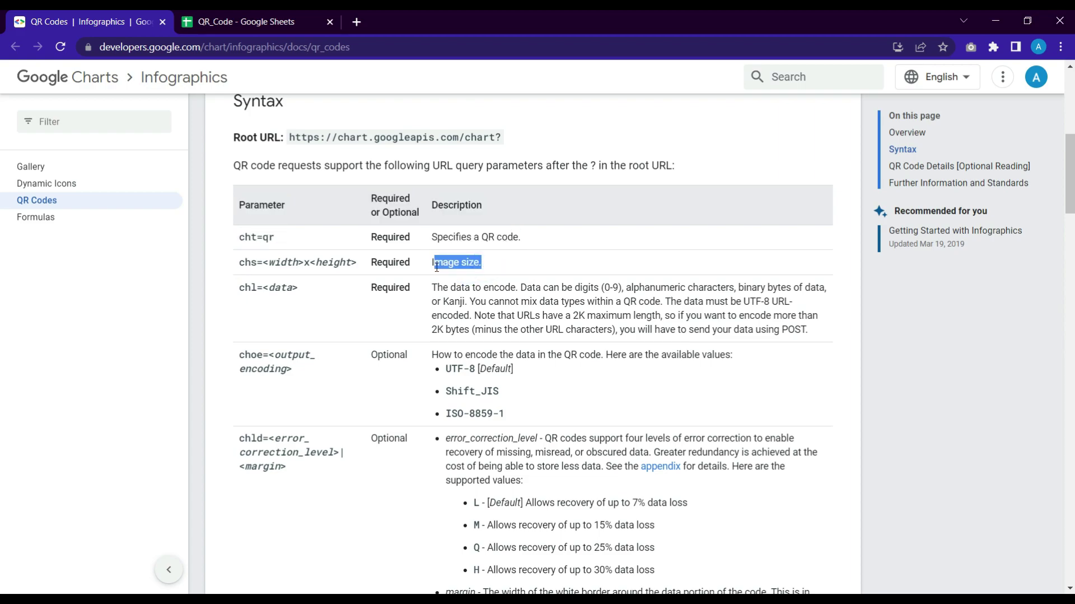
{"action": "scroll", "coordinate": [238, 232], "scroll_direction": "down", "scroll_amount": 1}
{"action": "double_click", "coordinate": [242, 223]}
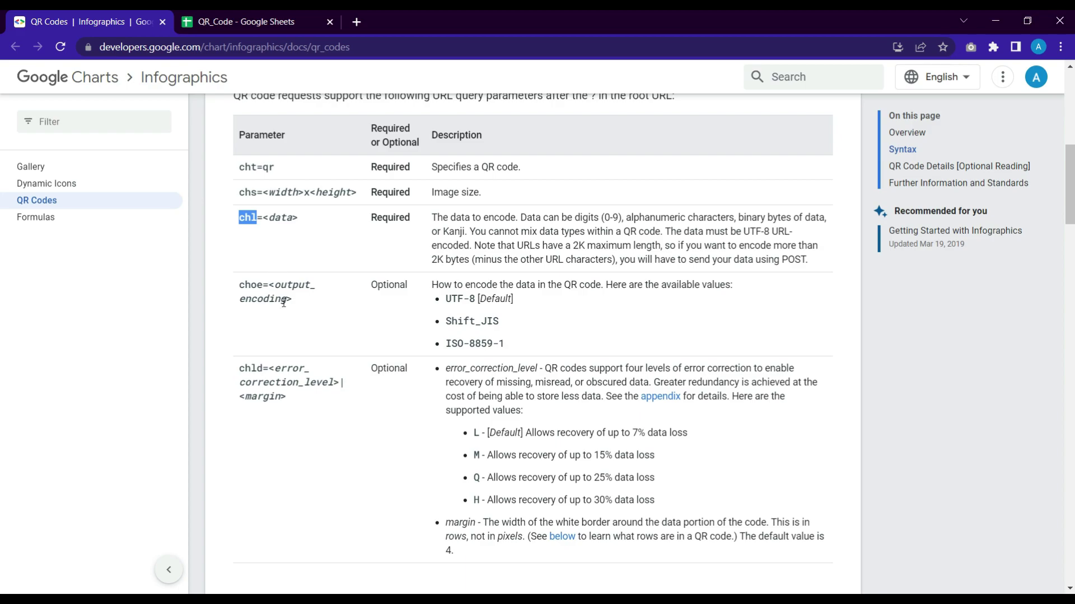
{"action": "double_click", "coordinate": [389, 285]}
{"action": "left_click_drag", "start_coordinate": [352, 374], "coordinate": [391, 386]}
{"action": "left_click", "coordinate": [389, 383]}
{"action": "scroll", "coordinate": [313, 257], "scroll_direction": "up", "scroll_amount": 4}
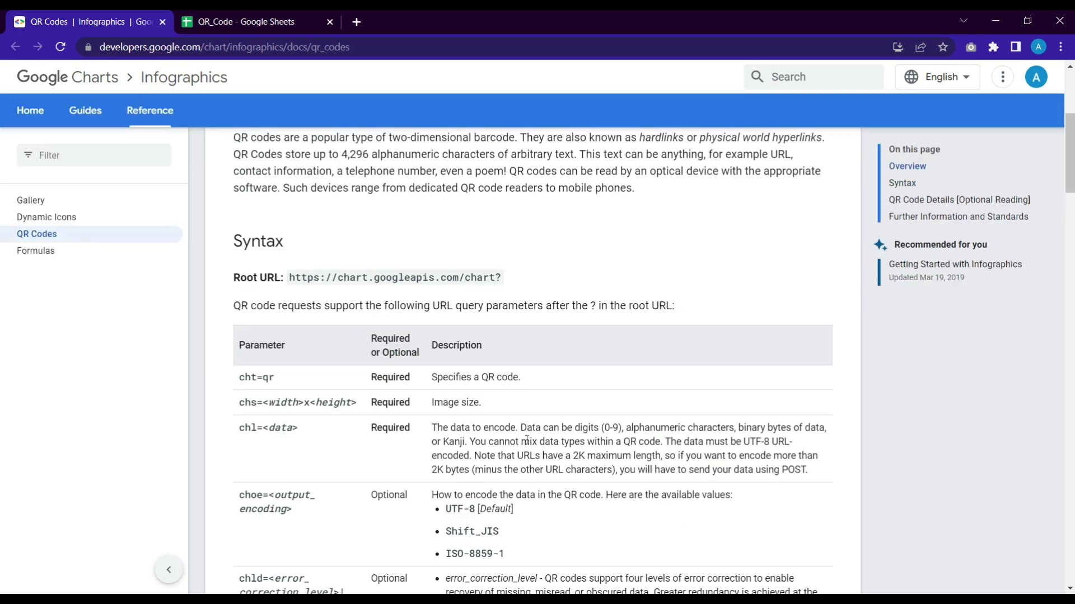
{"action": "scroll", "coordinate": [527, 441], "scroll_direction": "down", "scroll_amount": 5}
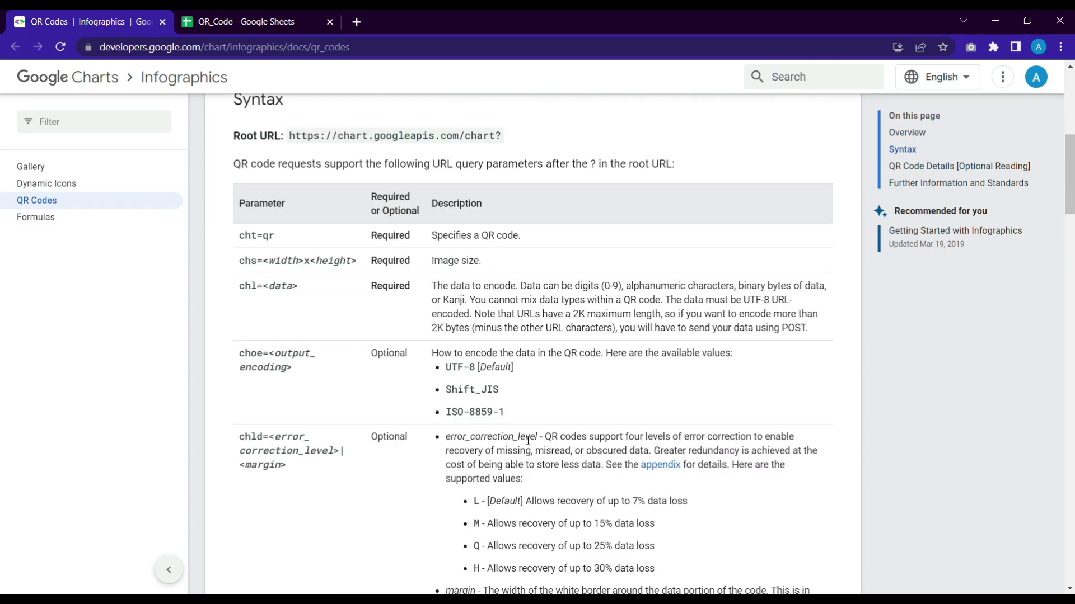
{"action": "scroll", "coordinate": [528, 445], "scroll_direction": "up", "scroll_amount": 8}
- Return to the QR_Code spreadsheet and paste the copied LinkedIn, YouTube and Facebook links into cells B1 to B3
{"action": "left_click", "coordinate": [295, 17]}
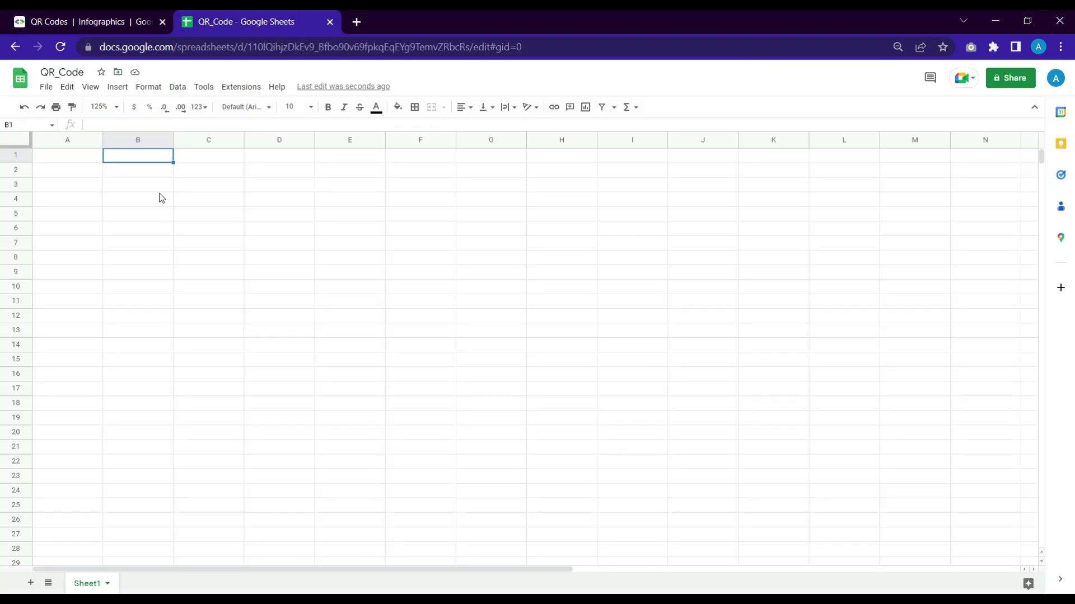
{"action": "key", "text": "ctrl+v"}
{"action": "left_click", "coordinate": [168, 170]}
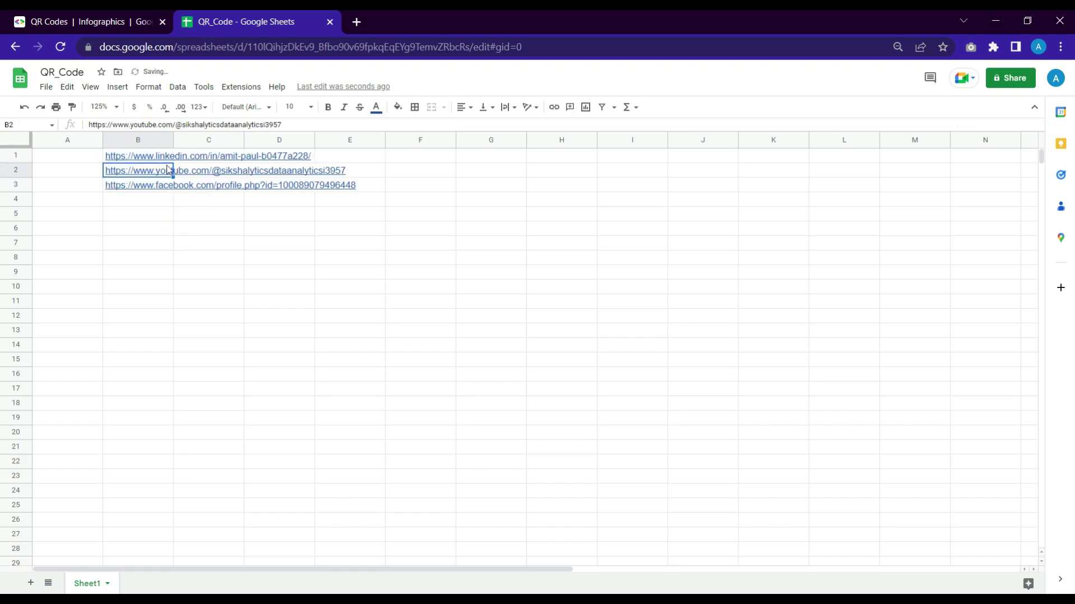
{"action": "left_click", "coordinate": [153, 154]}
{"action": "left_click", "coordinate": [149, 201]}
{"action": "left_click", "coordinate": [79, 210]}
{"action": "mouse_move", "coordinate": [165, 178]}
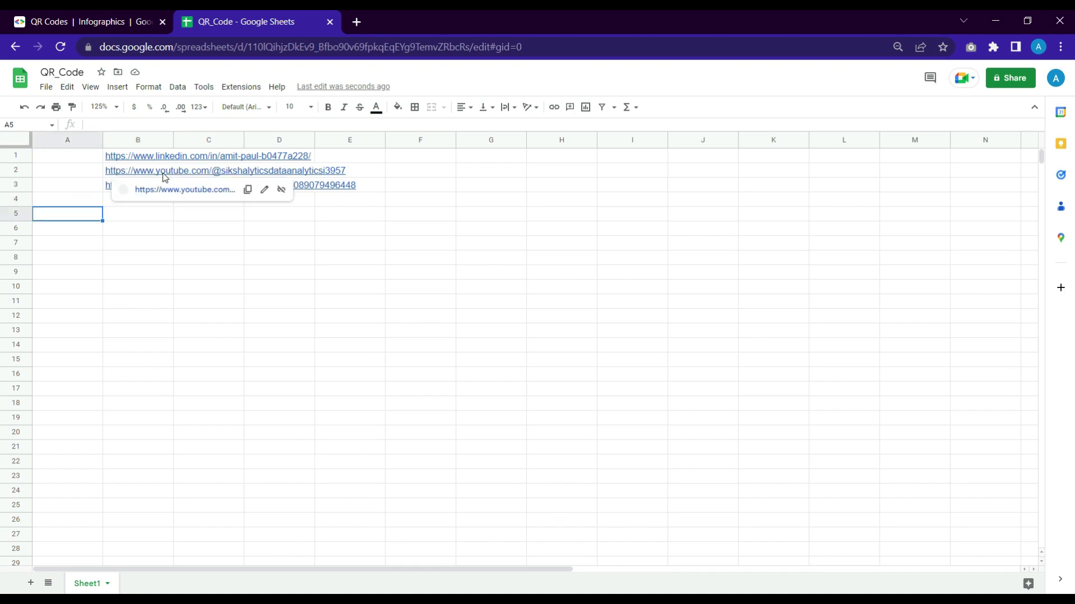
{"action": "left_click", "coordinate": [89, 181]}
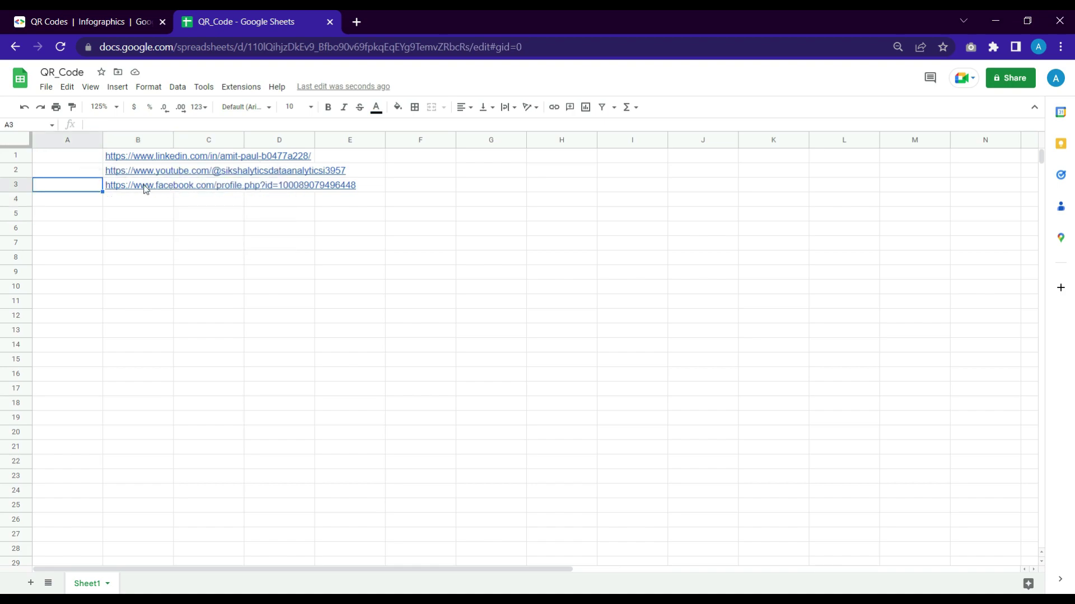
- Copy the YouTube channel link from cell B2 into cell B4
{"action": "left_click", "coordinate": [110, 204]}
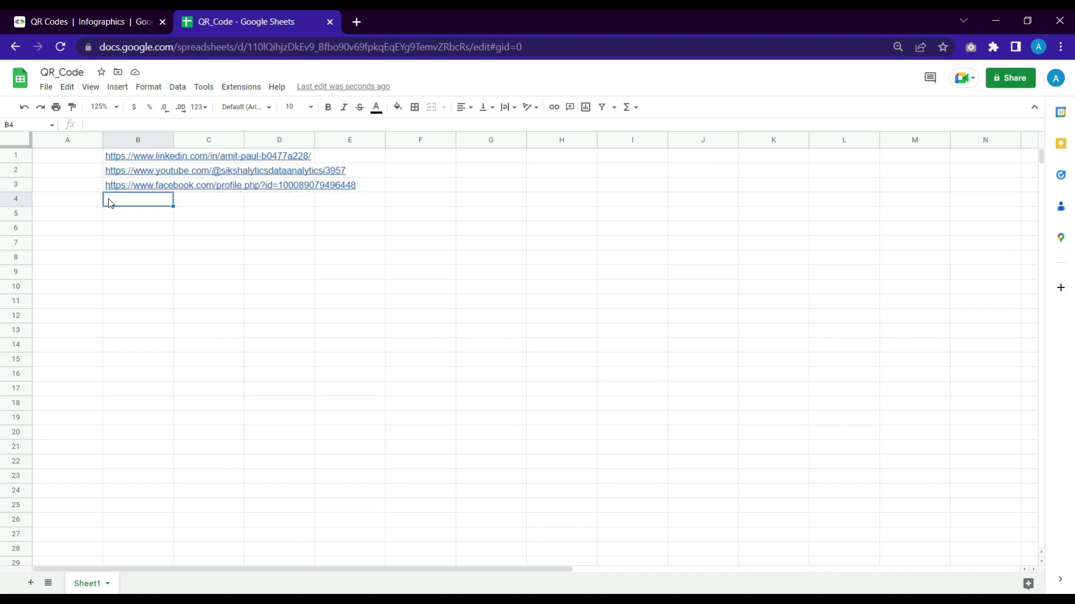
{"action": "left_click", "coordinate": [149, 170]}
{"action": "key", "text": "ctrl+c"}
{"action": "left_click", "coordinate": [72, 201]}
{"action": "left_click", "coordinate": [141, 203]}
{"action": "key", "text": "ctrl+v"}
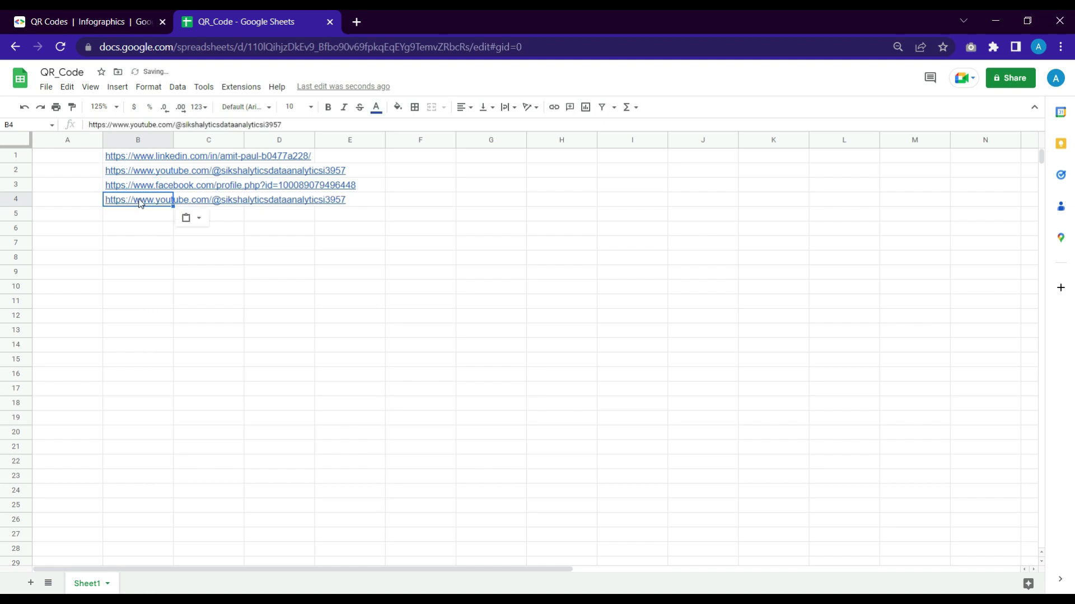
- Append ?sub_confirmation=1 to the end of the YouTube link in cell B4
{"action": "left_click", "coordinate": [350, 201]}
{"action": "left_click", "coordinate": [160, 200]}
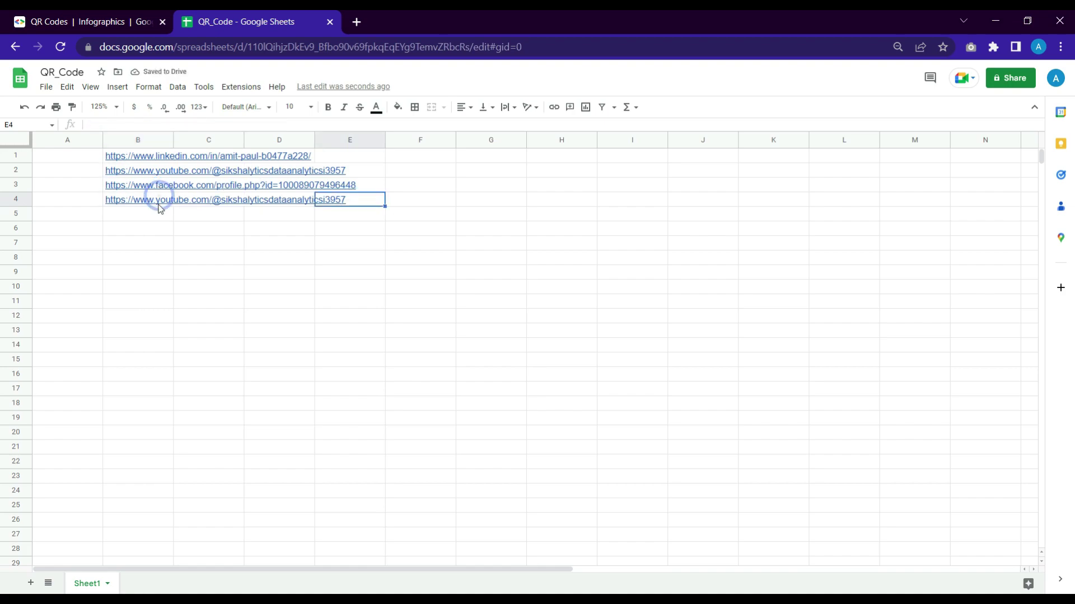
{"action": "left_click", "coordinate": [291, 125]}
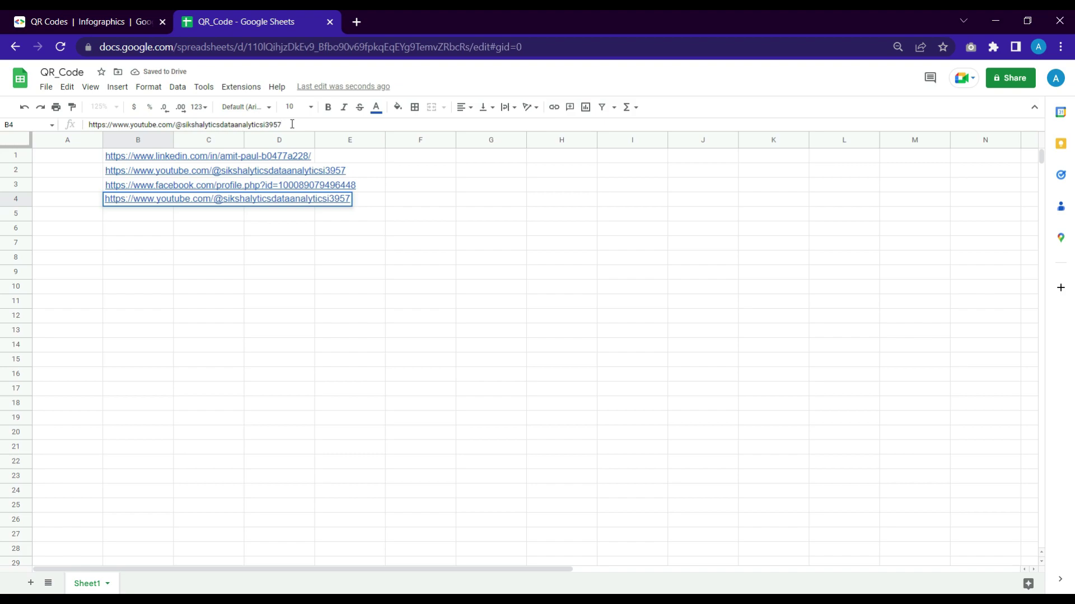
{"action": "type", "text": "?sub_confi"}
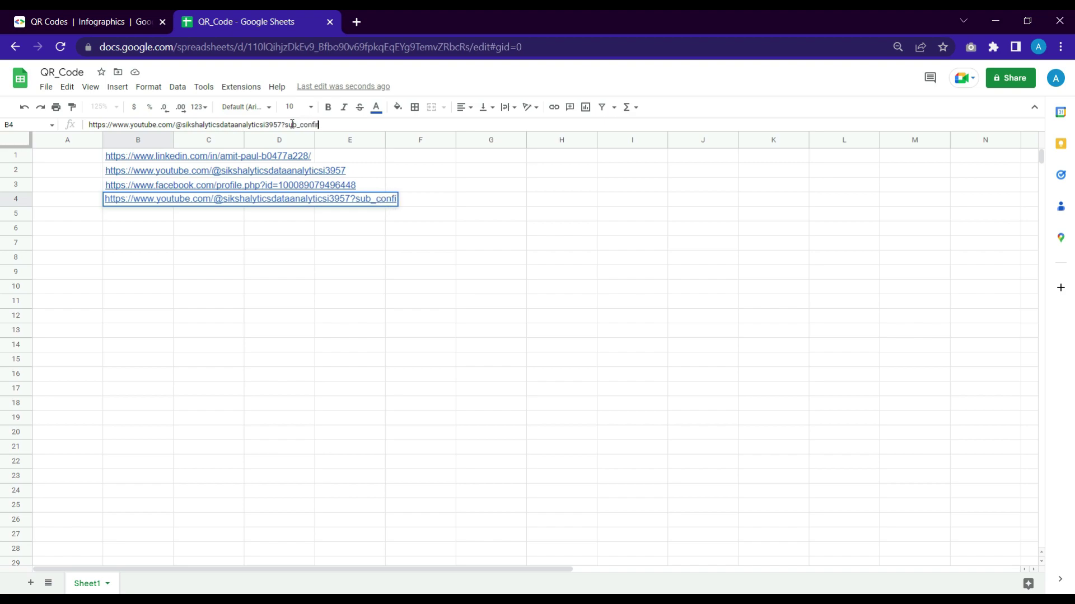
{"action": "type", "text": "rmation"}
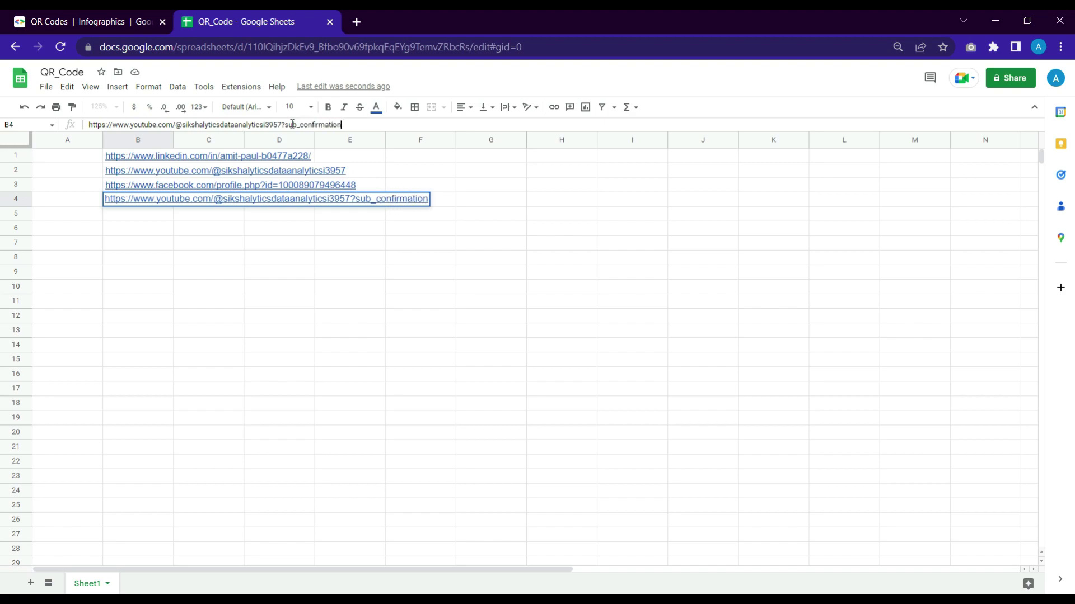
{"action": "type", "text": "=1"}
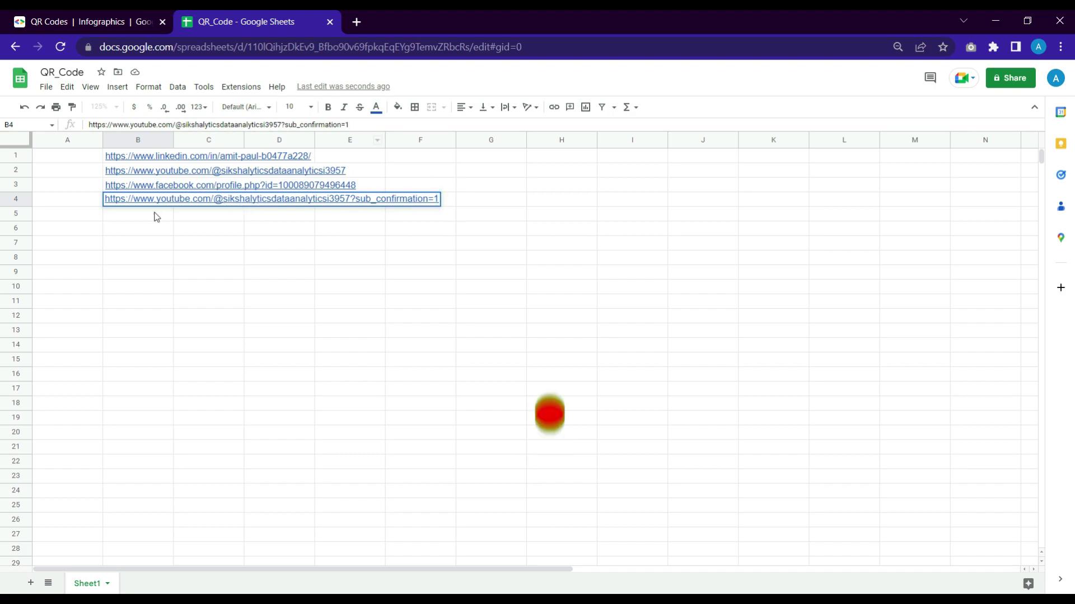
{"action": "left_click", "coordinate": [447, 200]}
{"action": "left_click", "coordinate": [141, 204]}
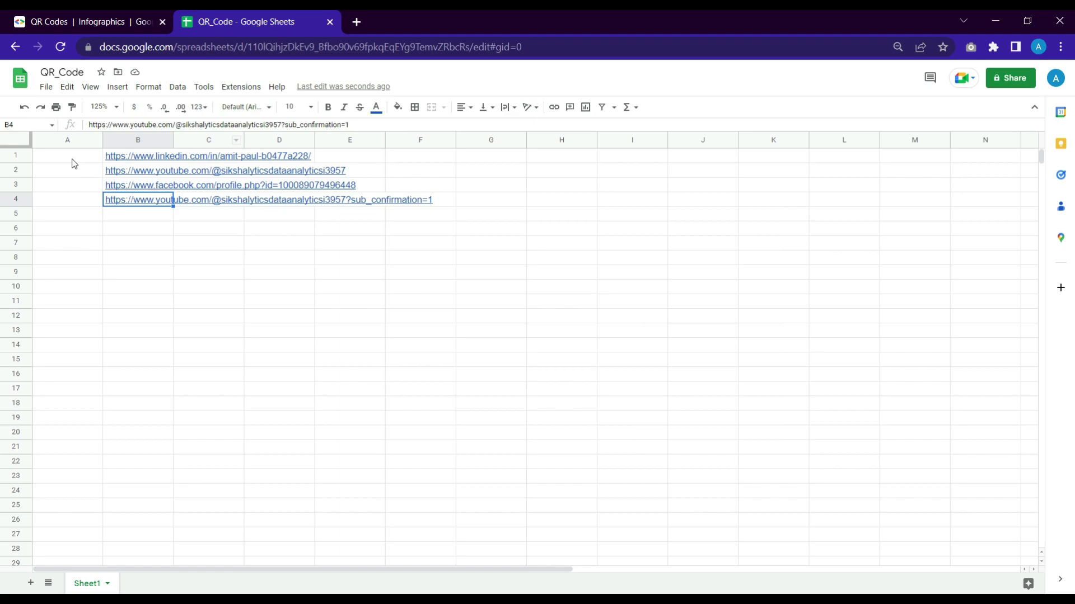
- Begin an IMAGE formula in cell A1 with =image( and expand the function's help
{"action": "left_click", "coordinate": [102, 23]}
{"action": "left_click", "coordinate": [246, 22]}
{"action": "left_click", "coordinate": [86, 162]}
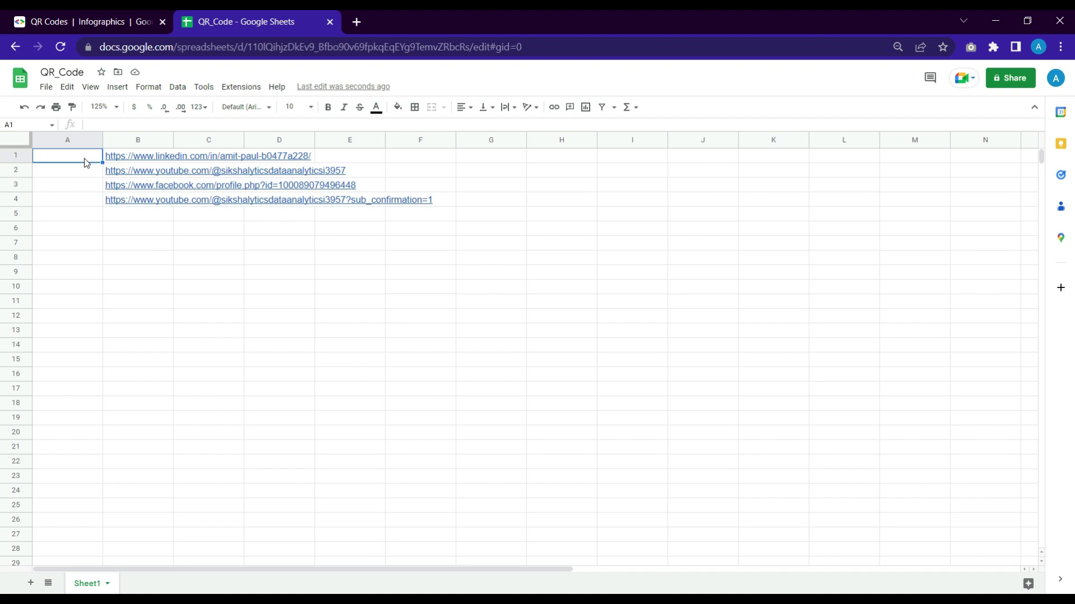
{"action": "type", "text": "="}
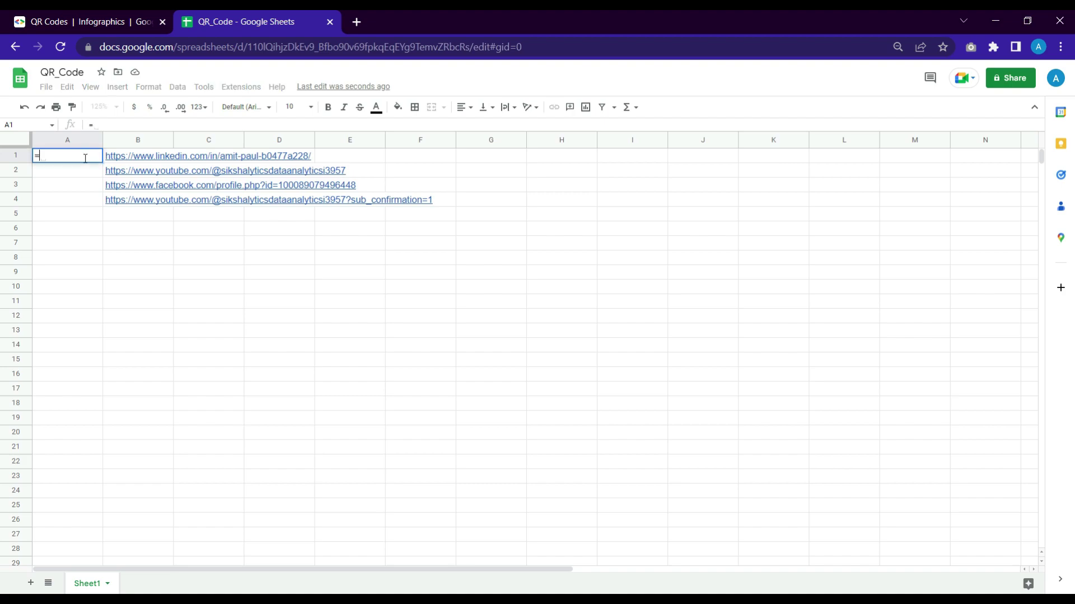
{"action": "type", "text": "image"}
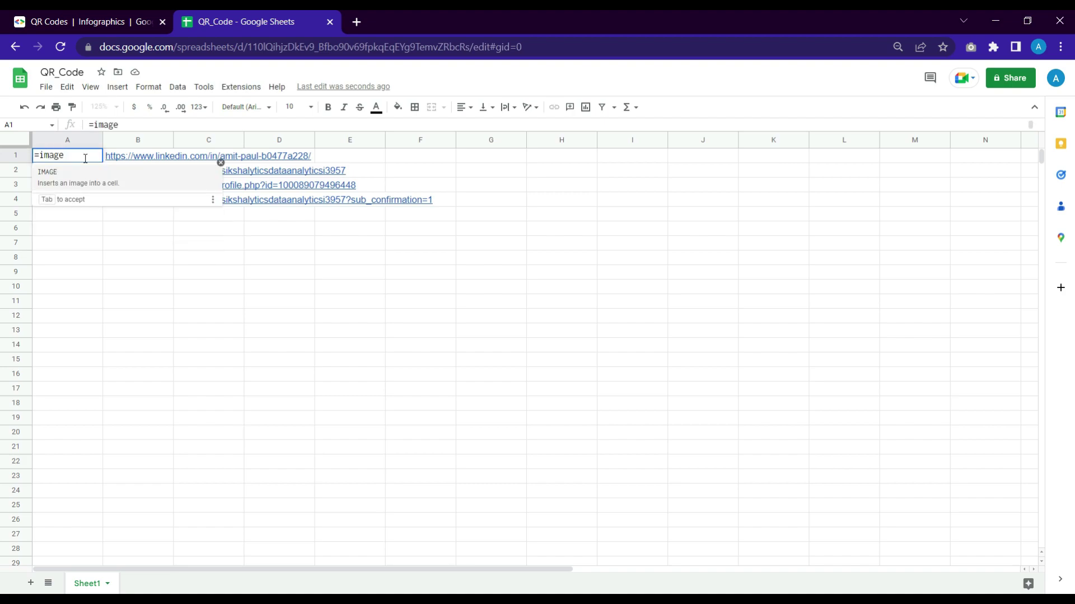
{"action": "type", "text": "("}
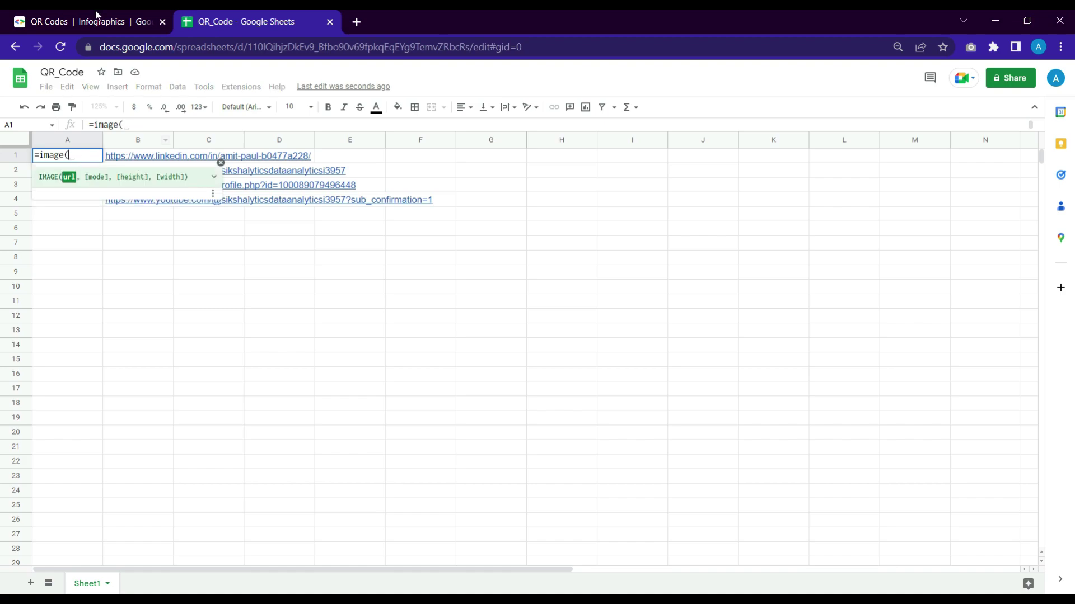
{"action": "left_click", "coordinate": [96, 21]}
{"action": "left_click", "coordinate": [228, 16]}
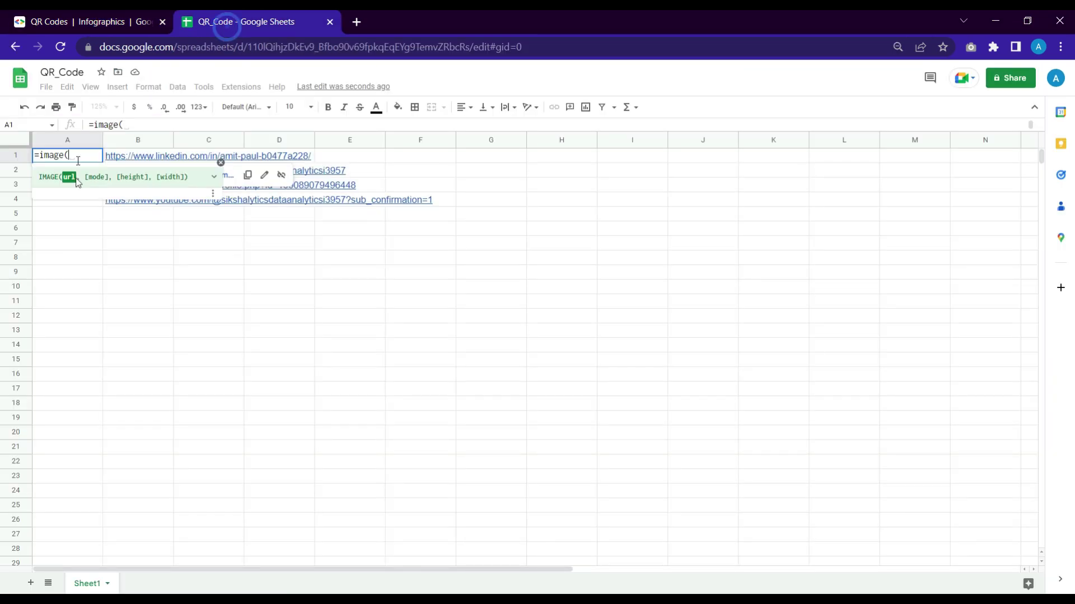
{"action": "left_click", "coordinate": [214, 177]}
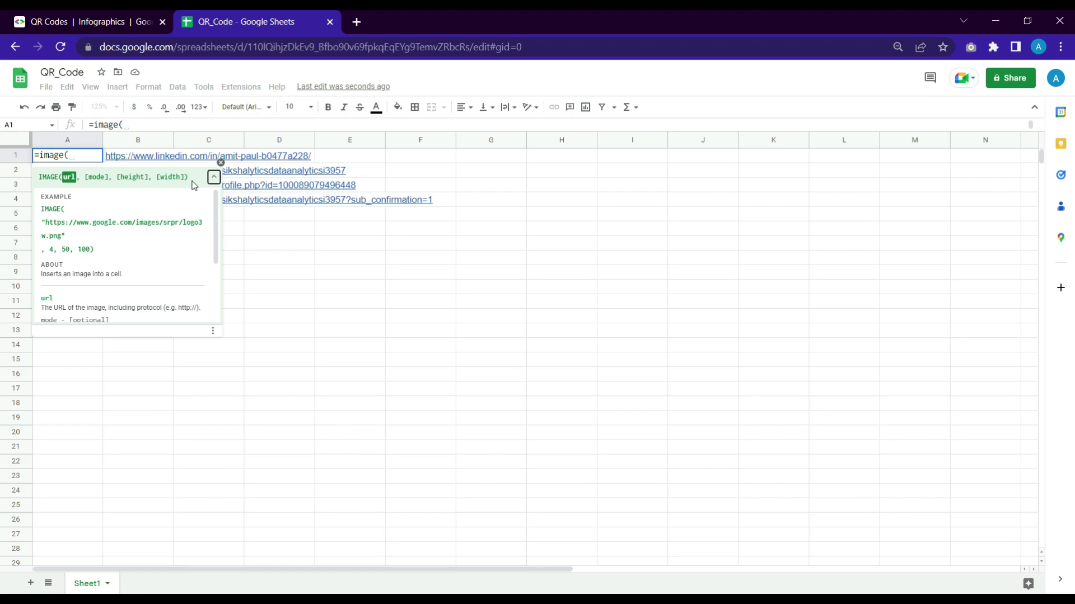
{"action": "left_click", "coordinate": [72, 12]}
{"action": "scroll", "coordinate": [328, 162], "scroll_direction": "down", "scroll_amount": 4}
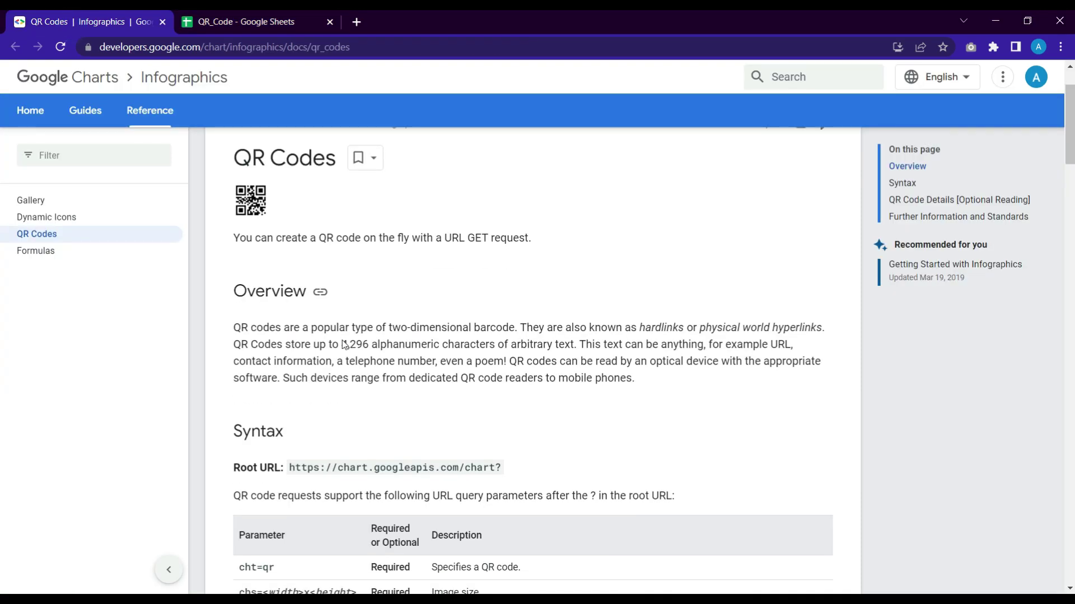
{"action": "left_click_drag", "start_coordinate": [503, 279], "coordinate": [288, 279]}
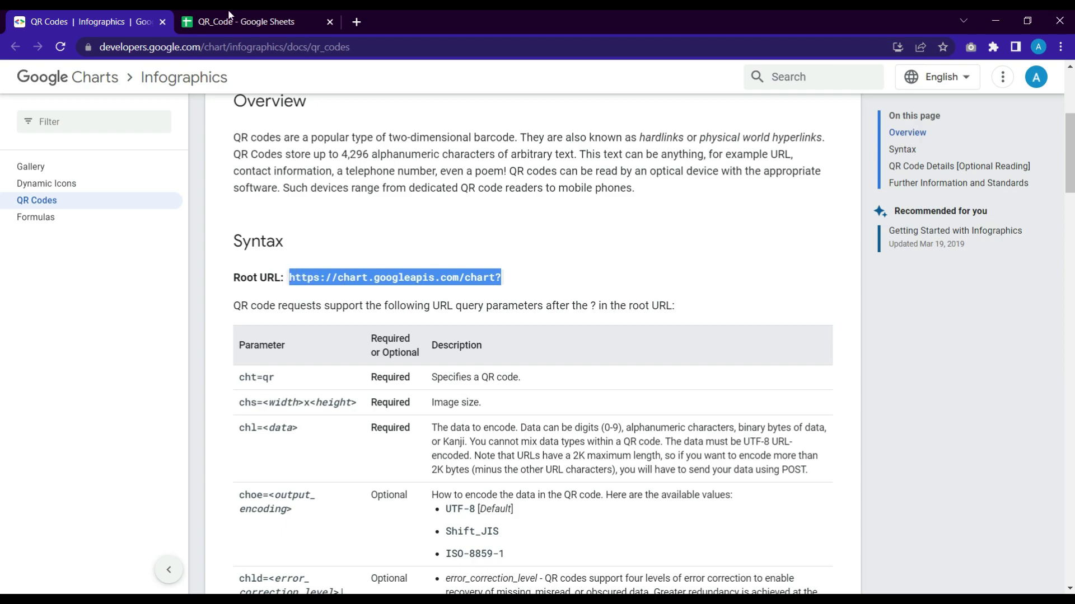
{"action": "left_click", "coordinate": [230, 15]}
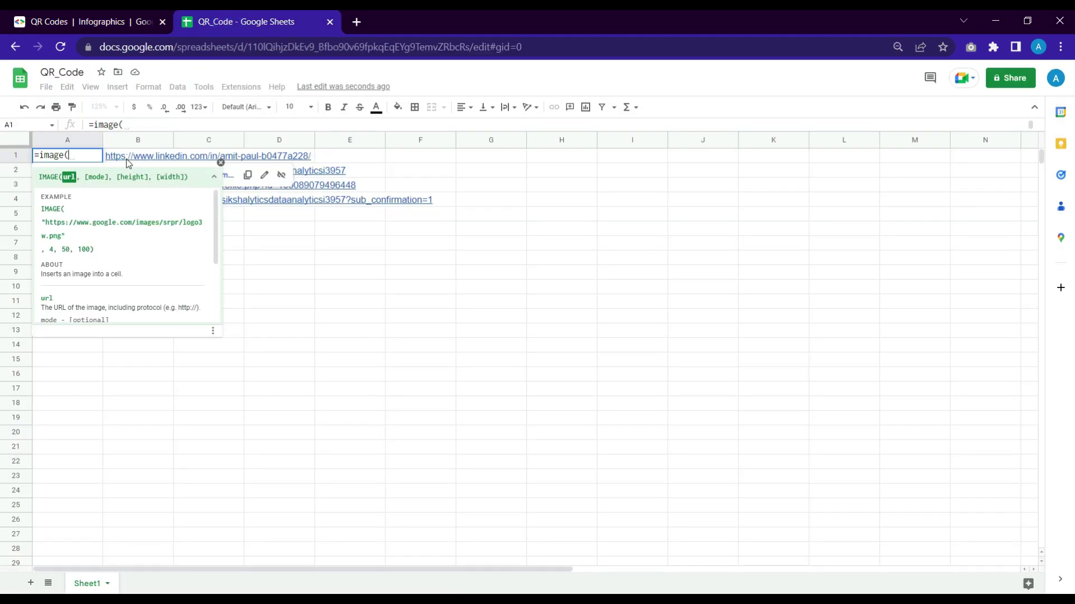
{"action": "type", "text": "\""}
{"action": "key", "text": "ctrl+v"}
- Copy the cht=qr parameter from the Syntax table and append it to the URL in the A1 formula, followed by &
{"action": "left_click", "coordinate": [60, 16]}
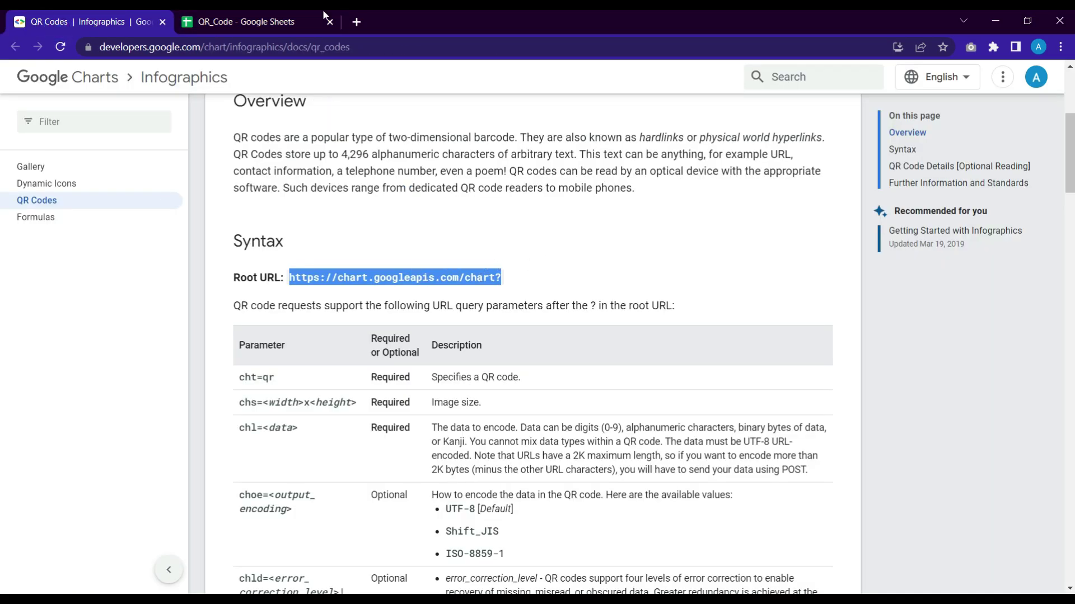
{"action": "left_click", "coordinate": [291, 21]}
{"action": "left_click", "coordinate": [67, 21]}
{"action": "scroll", "coordinate": [251, 312], "scroll_direction": "down", "scroll_amount": 1}
{"action": "left_click_drag", "start_coordinate": [278, 311], "coordinate": [241, 306]}
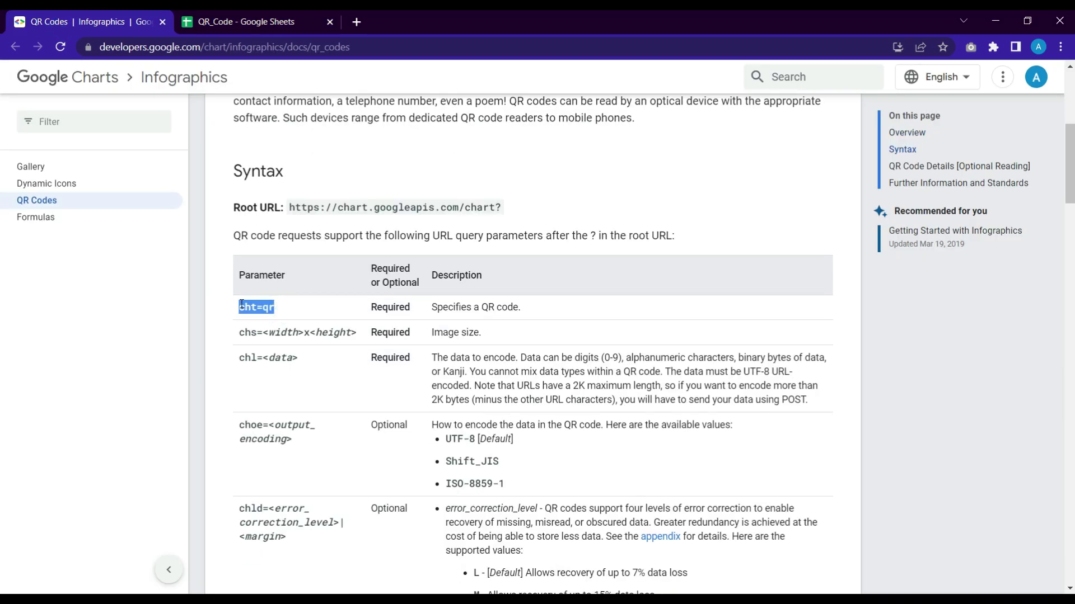
{"action": "left_click", "coordinate": [215, 21]}
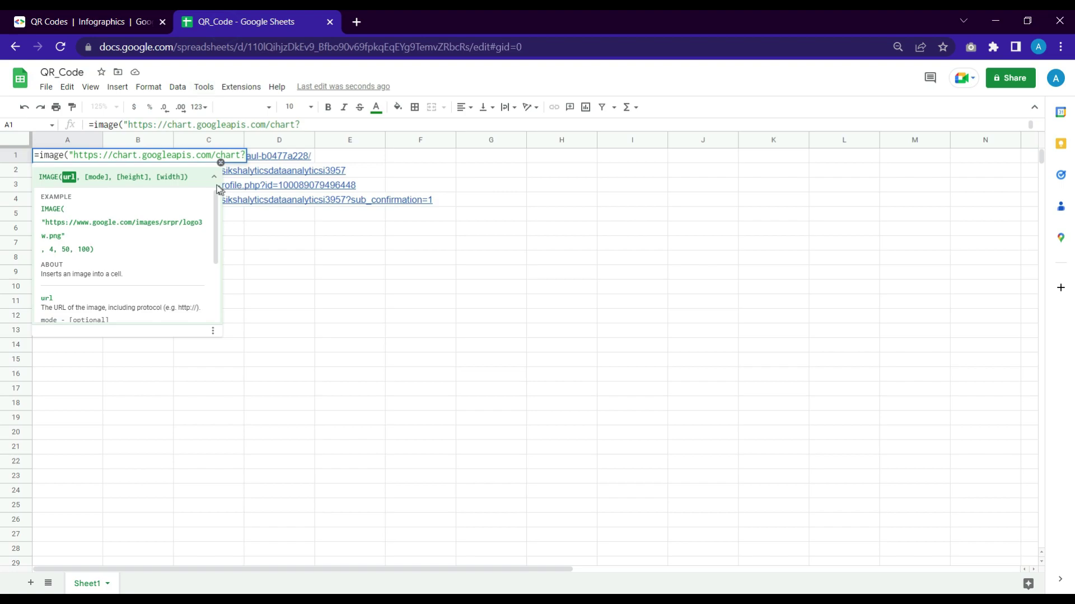
{"action": "key", "text": "ctrl+v"}
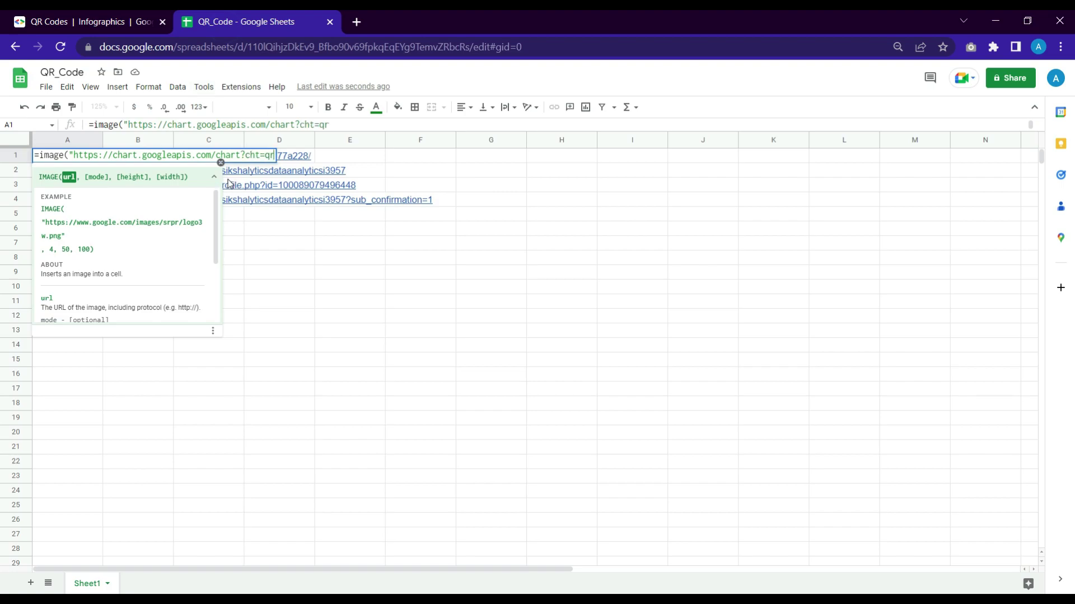
{"action": "type", "text": "&"}
- Copy the chs=<width>x<height> parameter from the Syntax table and append it to the A1 formula
{"action": "left_click", "coordinate": [121, 16]}
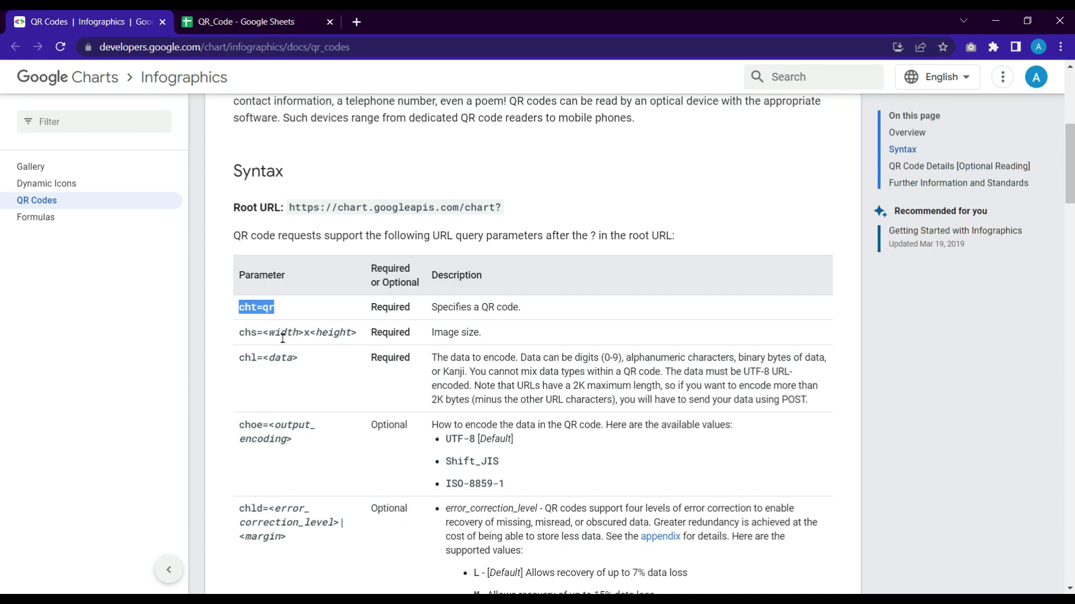
{"action": "left_click_drag", "start_coordinate": [355, 334], "coordinate": [241, 331]}
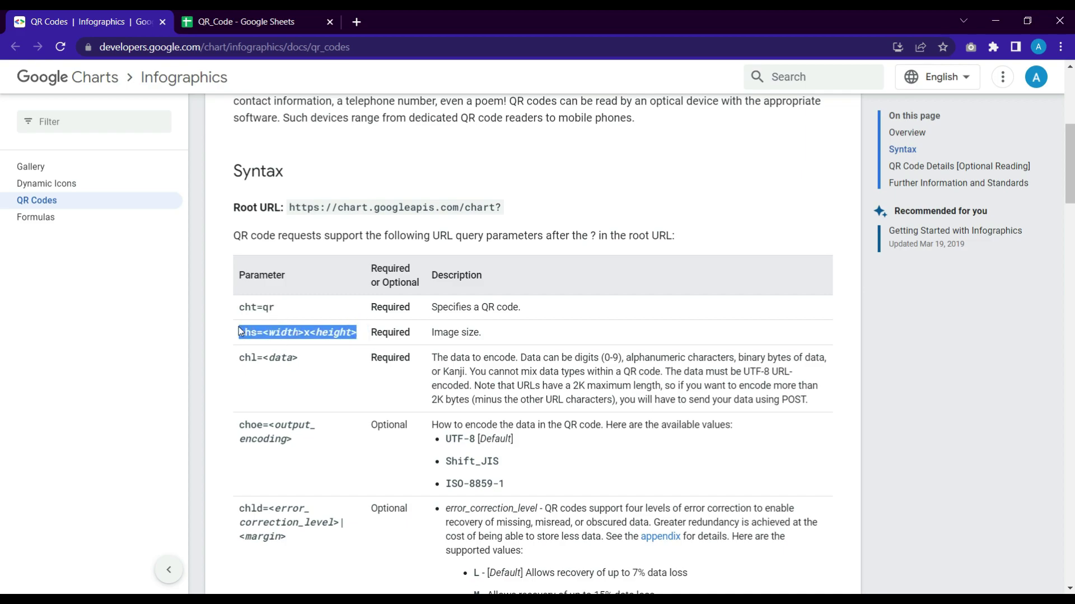
{"action": "left_click", "coordinate": [213, 17]}
{"action": "left_click", "coordinate": [343, 123]}
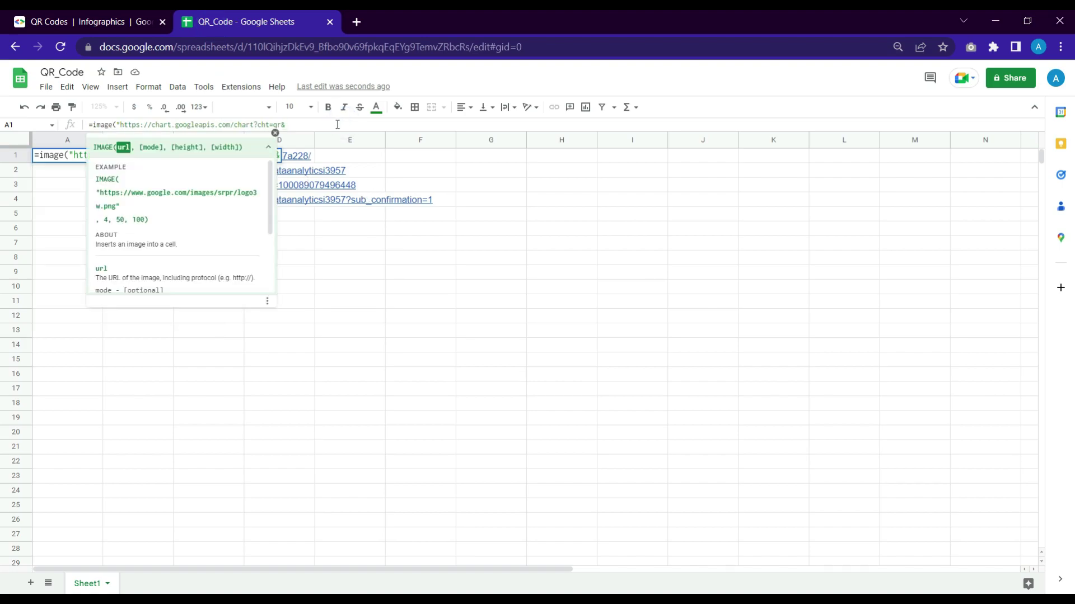
{"action": "key", "text": "ctrl+v"}
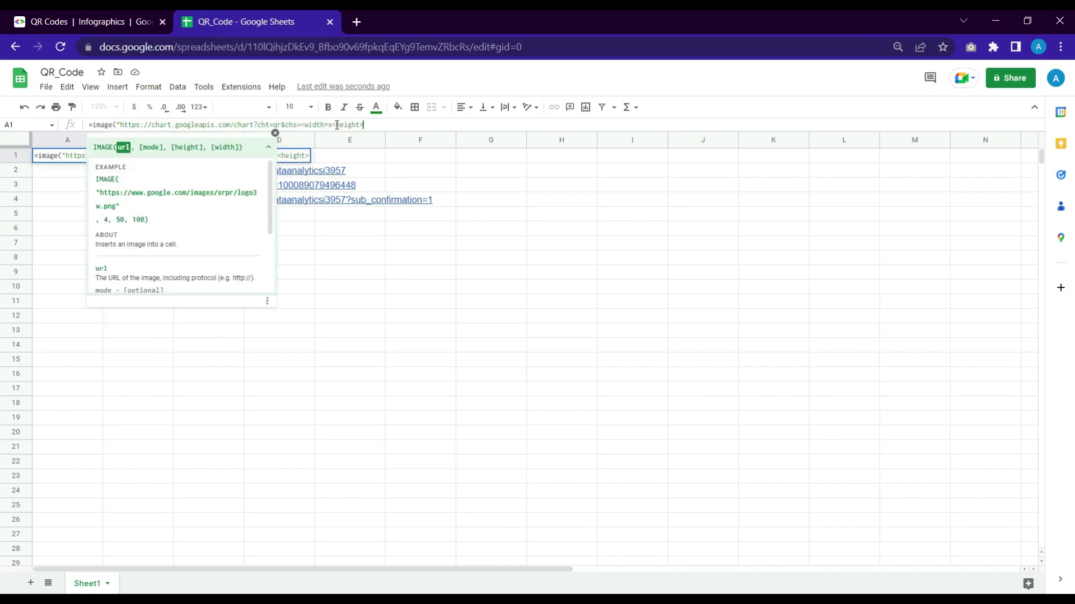
- Replace the width and height placeholders in the A1 formula with 500x500 and add & after the size
{"action": "left_click_drag", "start_coordinate": [363, 125], "coordinate": [333, 124]}
{"action": "type", "text": "500"}
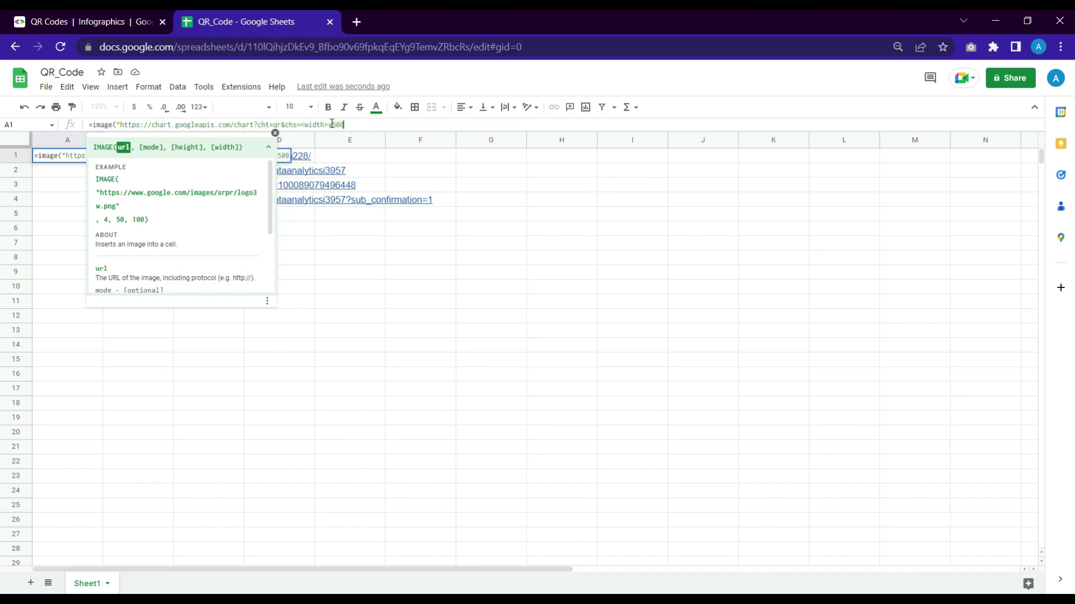
{"action": "left_click_drag", "start_coordinate": [325, 127], "coordinate": [305, 124]}
{"action": "type", "text": "500"}
{"action": "left_click", "coordinate": [334, 126]}
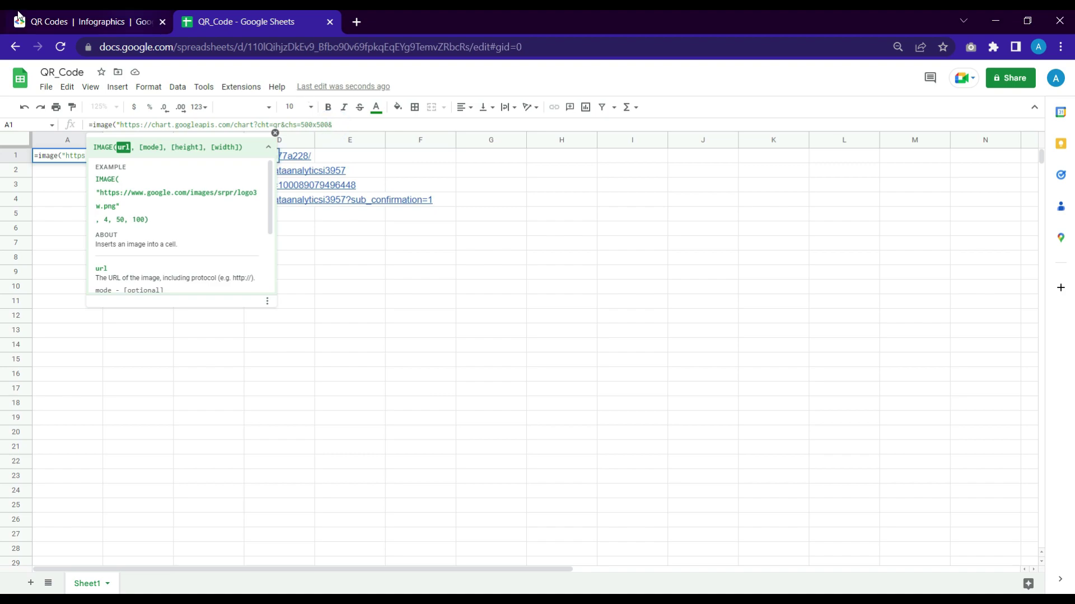
- Copy the chl=<data> parameter from the documentation and append it to the URL in the A1 formula
{"action": "left_click", "coordinate": [84, 21]}
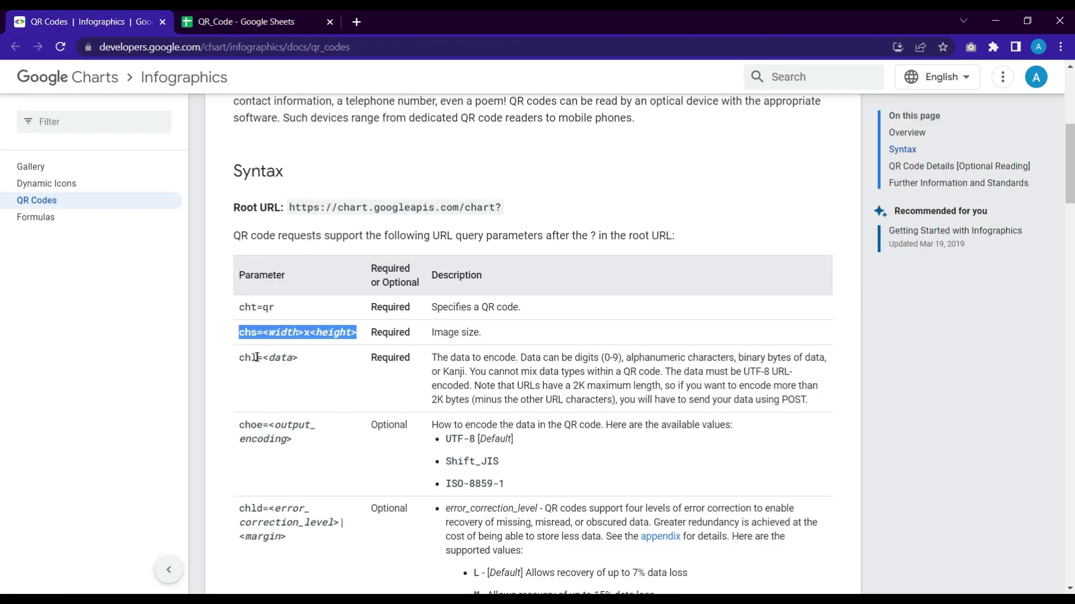
{"action": "left_click_drag", "start_coordinate": [297, 360], "coordinate": [235, 361]}
{"action": "key", "text": "ctrl+c"}
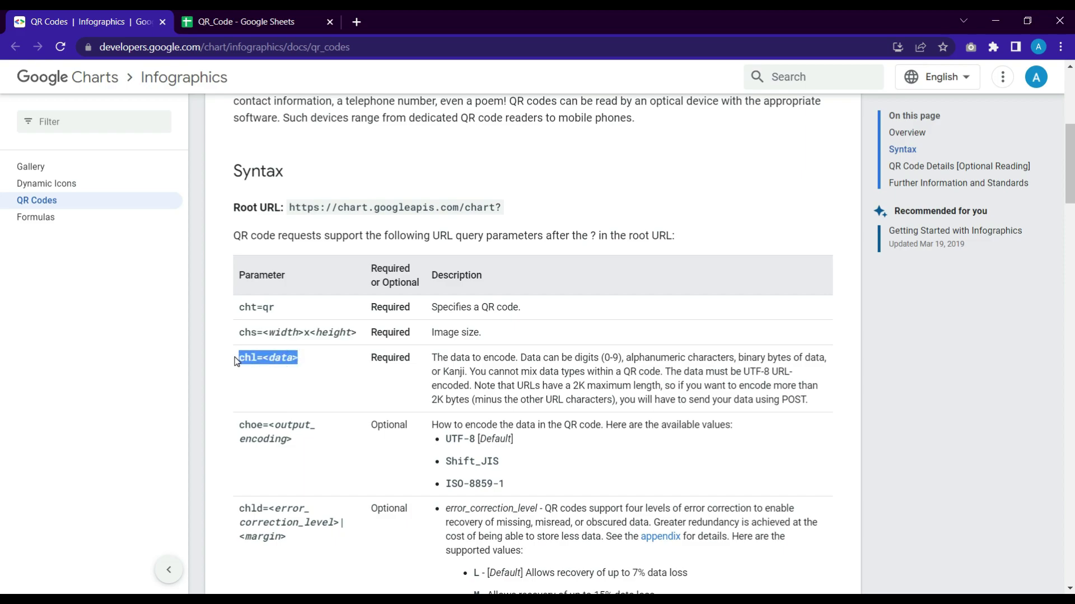
{"action": "left_click", "coordinate": [261, 16]}
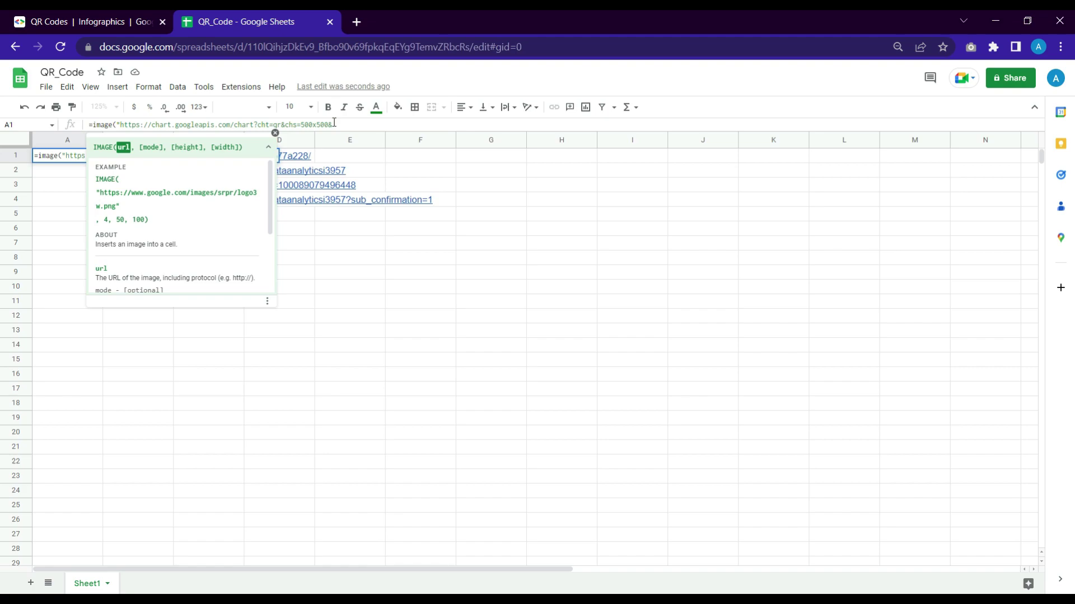
{"action": "key", "text": "ctrl+v"}
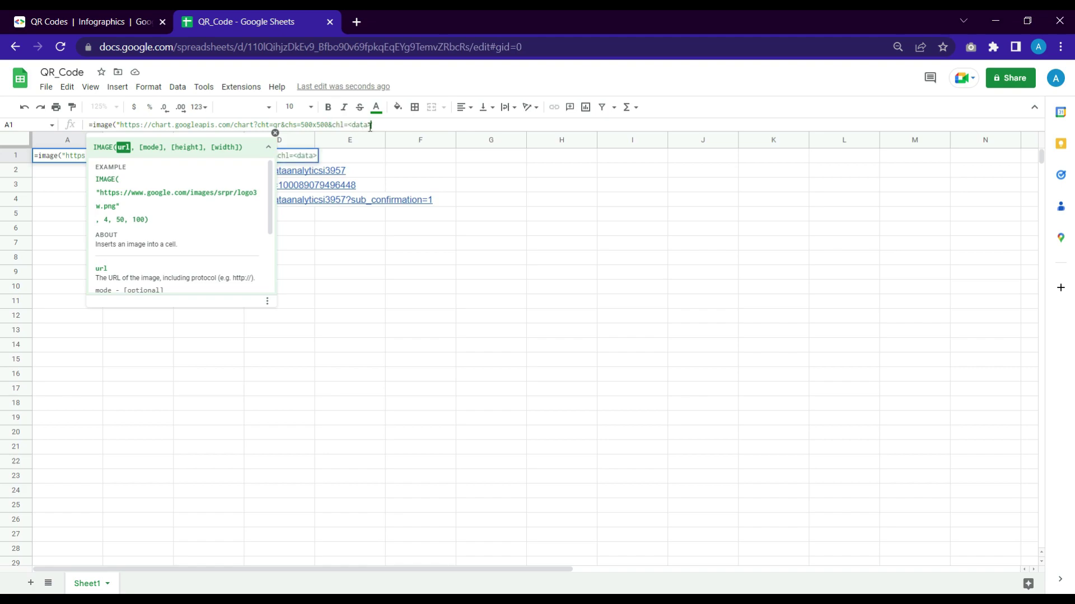
- Remove the <data> placeholder after chl= and close the URL string with a quotation mark
{"action": "key", "text": "BackSpace"}
{"action": "key", "text": "BackSpace"}
{"action": "key", "text": "BackSpace"}
{"action": "key", "text": "BackSpace"}
{"action": "key", "text": "BackSpace"}
{"action": "key", "text": "BackSpace"}
{"action": "type", "text": "\""}
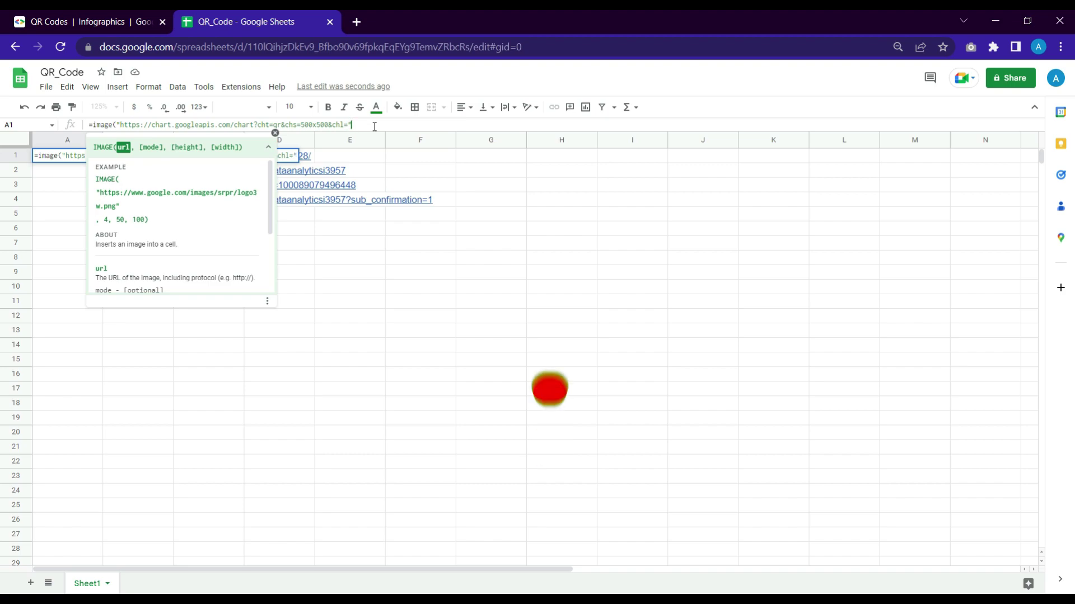
- Close the formula help, concatenate cell B2 to the URL with &, and enter the IMAGE formula in A1
{"action": "type", "text": "&"}
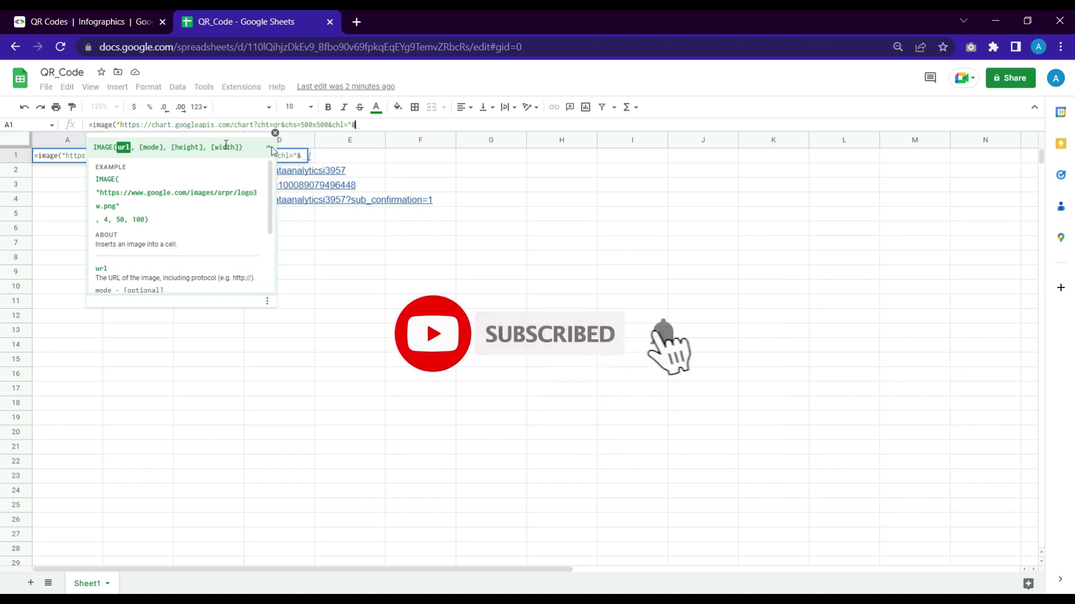
{"action": "left_click", "coordinate": [275, 133]}
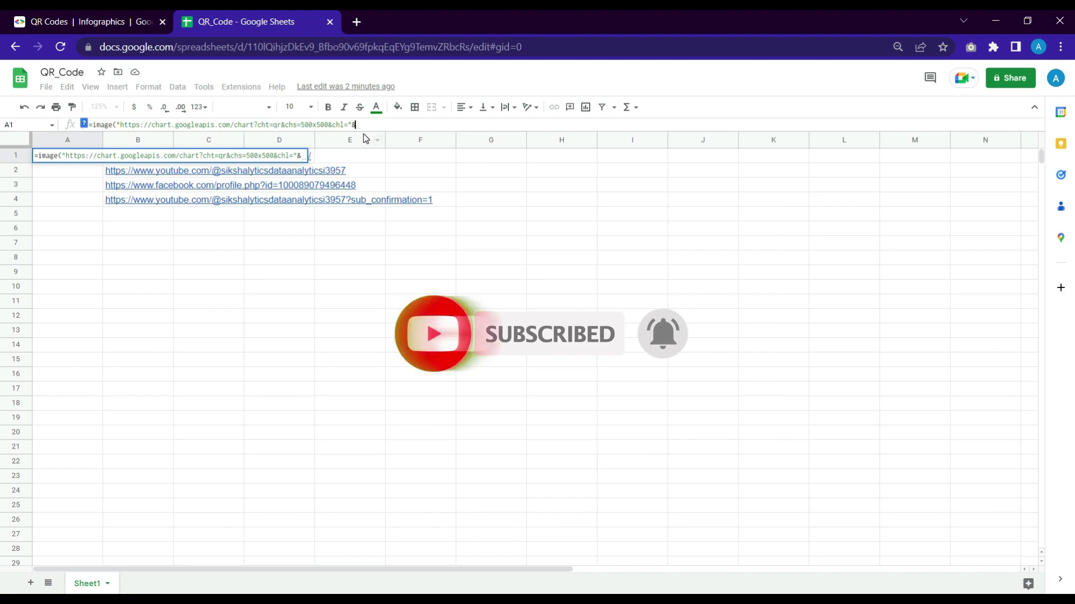
{"action": "type", "text": "B2"}
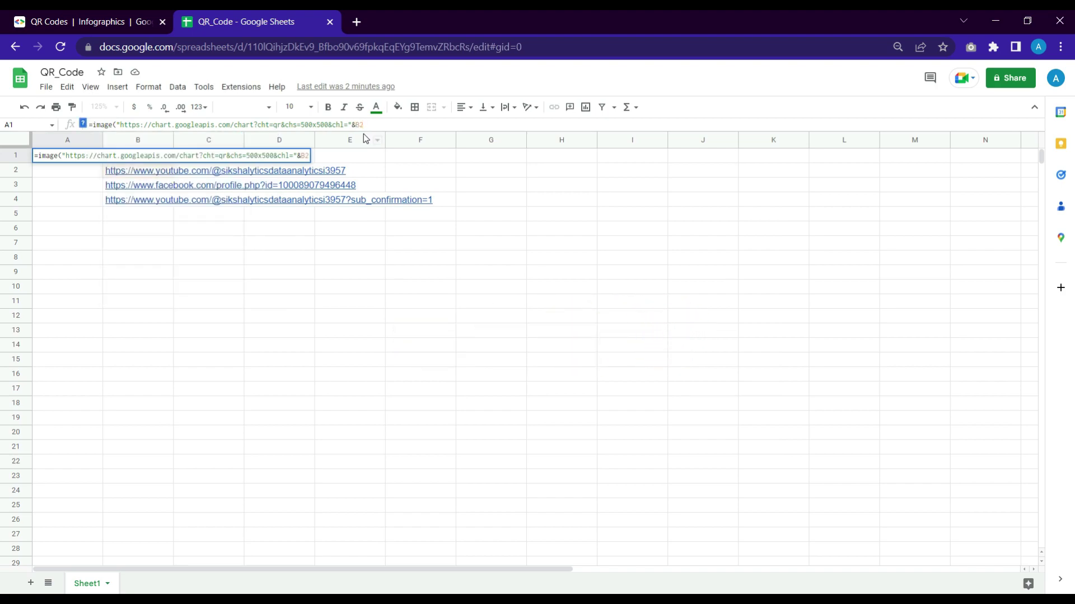
{"action": "key", "text": "Return"}
- Enlarge column A and row 1 around the QR code, and fill the A1 formula down through A4
{"action": "left_click", "coordinate": [93, 160]}
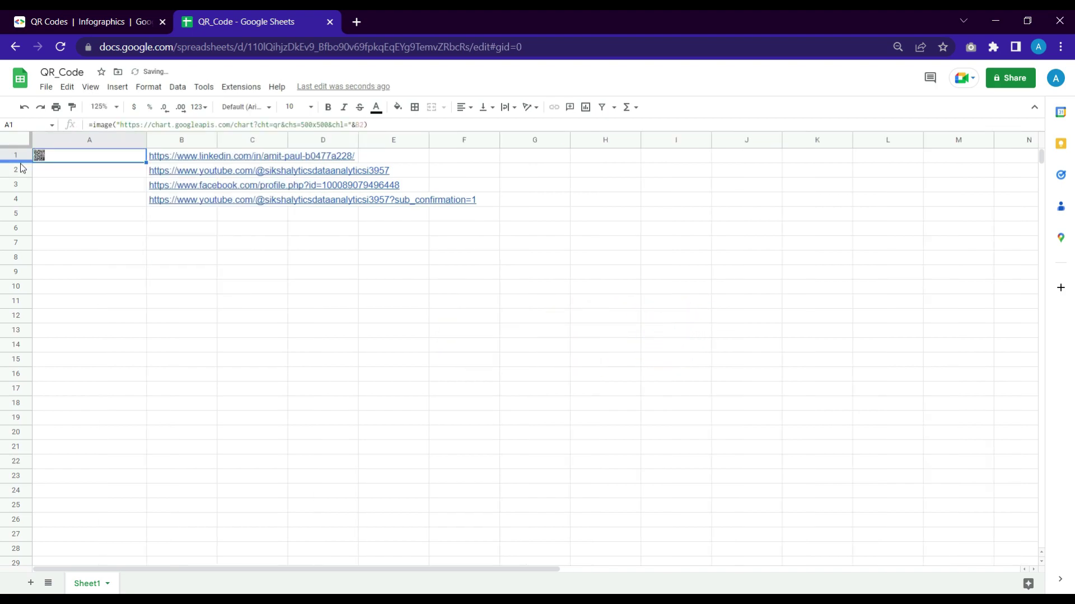
{"action": "left_click_drag", "start_coordinate": [20, 162], "coordinate": [21, 191]}
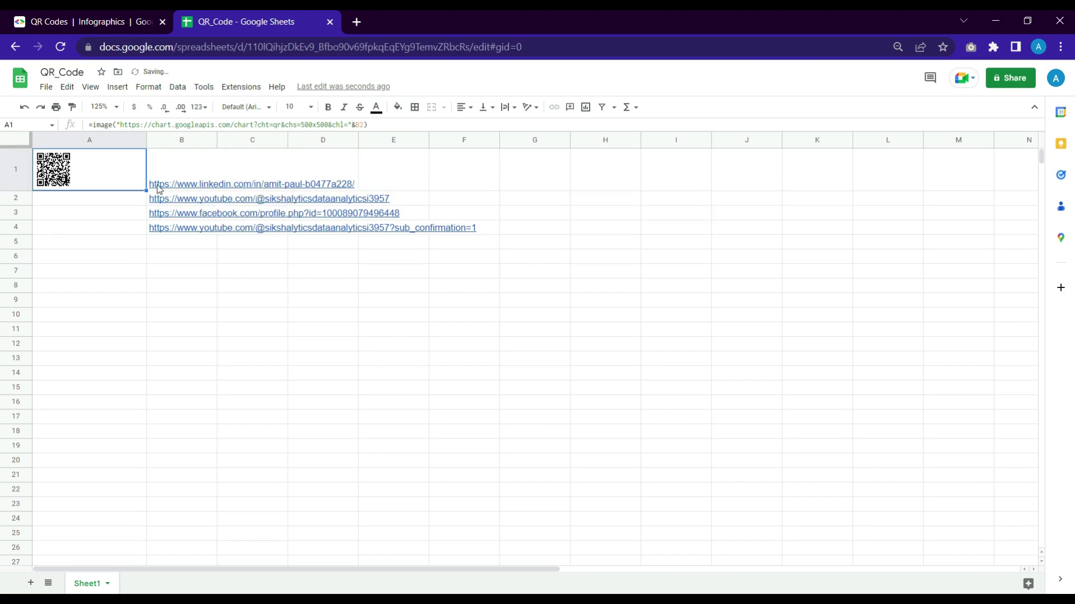
{"action": "left_click_drag", "start_coordinate": [146, 191], "coordinate": [130, 278]}
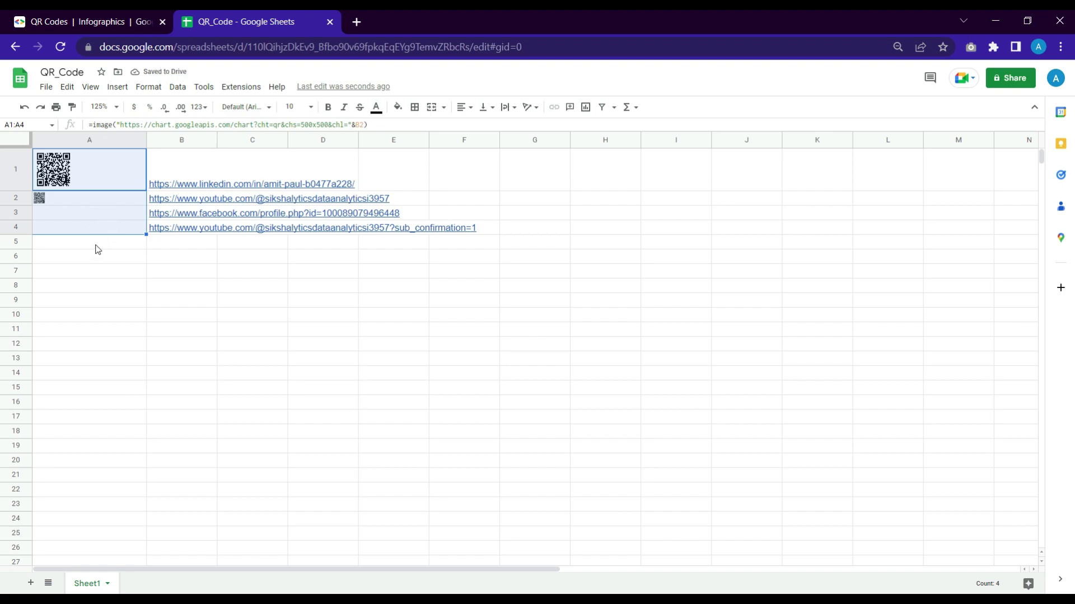
{"action": "left_click", "coordinate": [96, 246]}
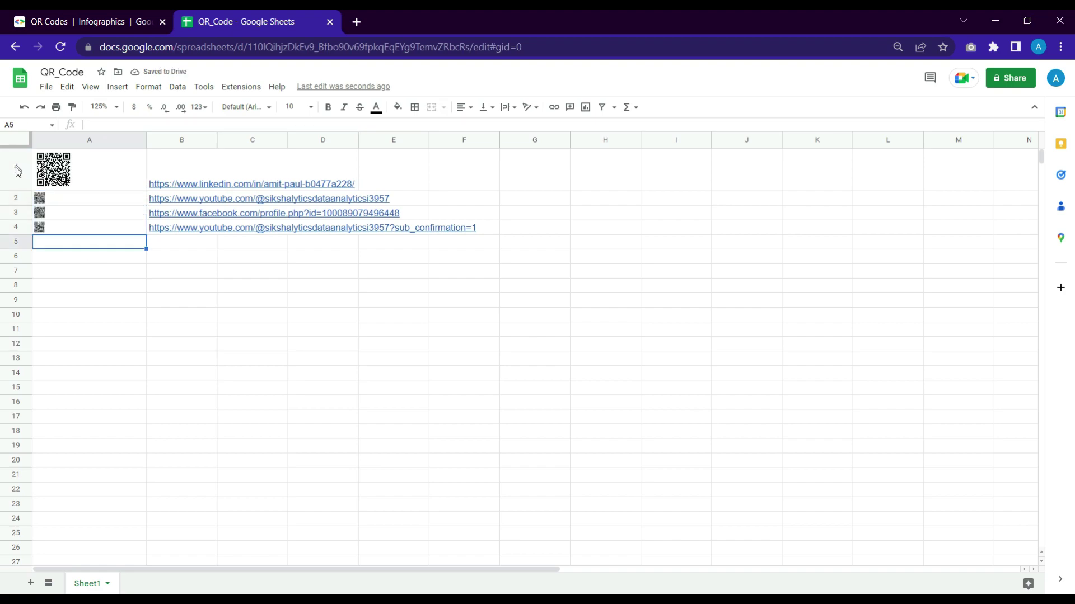
- Increase the height of rows 1 to 4 together so all four QR codes display larger, and deselect the rows
{"action": "left_click_drag", "start_coordinate": [16, 169], "coordinate": [19, 320]}
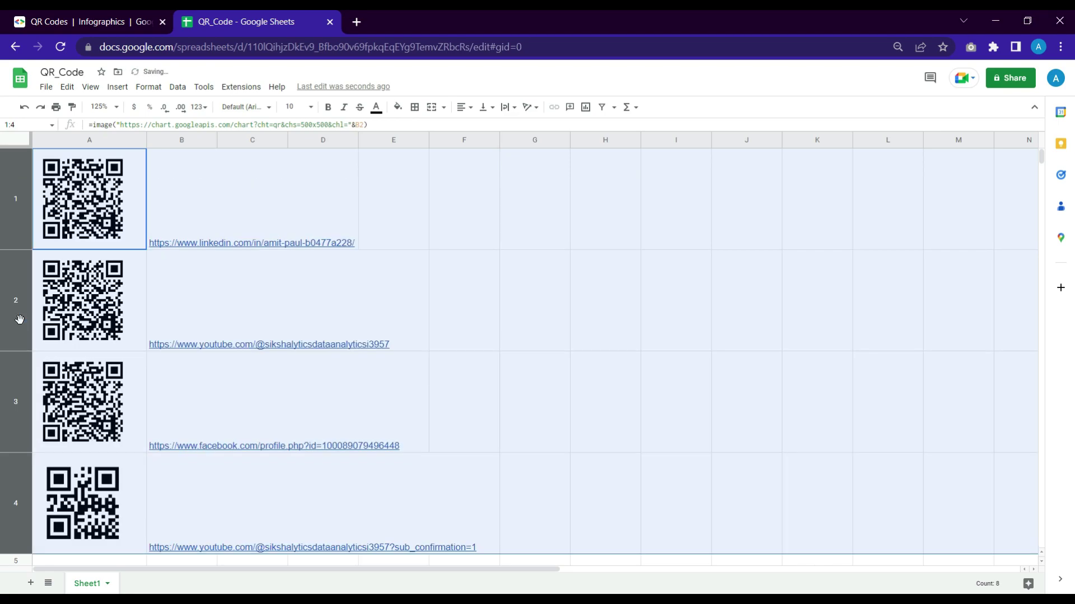
{"action": "scroll", "coordinate": [245, 371], "scroll_direction": "down", "scroll_amount": 1}
{"action": "scroll", "coordinate": [393, 295], "scroll_direction": "down", "scroll_amount": 1}
{"action": "scroll", "coordinate": [432, 319], "scroll_direction": "up", "scroll_amount": 2}
{"action": "left_click", "coordinate": [733, 226]}
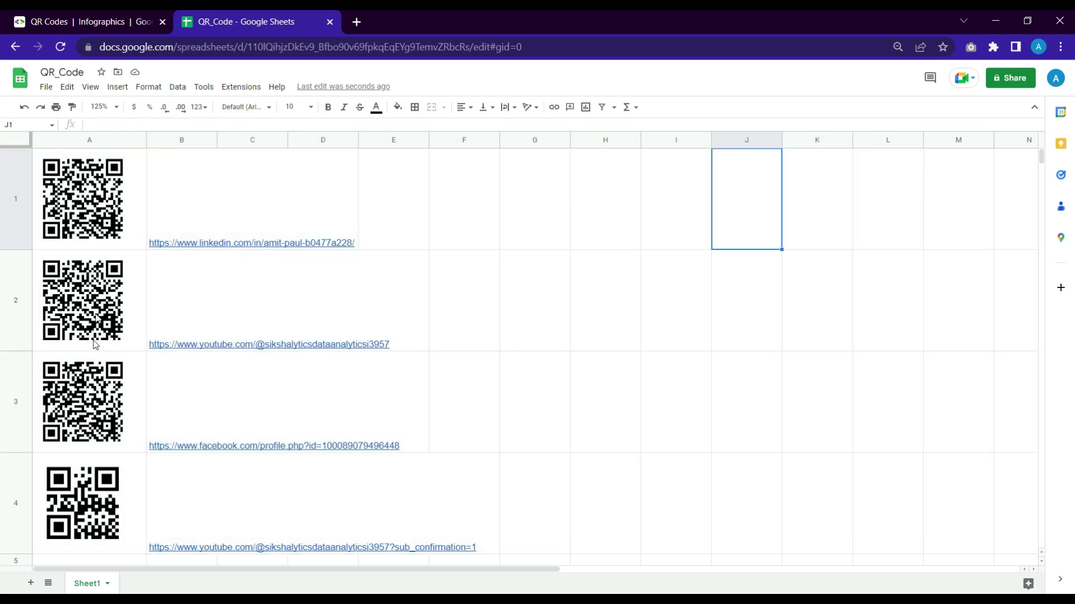
- Review the QR codes in rows 1 to 4 and set the sheet zoom to 200%
{"action": "scroll", "coordinate": [221, 380], "scroll_direction": "down", "scroll_amount": 1}
{"action": "scroll", "coordinate": [393, 361], "scroll_direction": "up", "scroll_amount": 1}
{"action": "left_click", "coordinate": [116, 107]}
{"action": "left_click", "coordinate": [103, 234]}
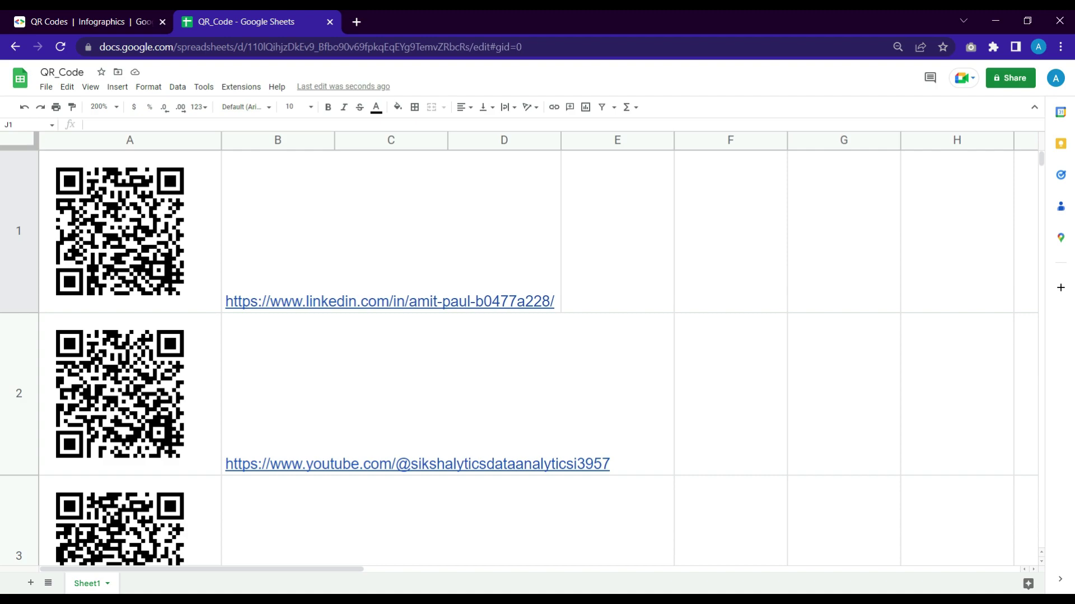
- Capture a rectangular screen snip of the QR code in cell A1
{"action": "left_click", "coordinate": [1058, 600]}
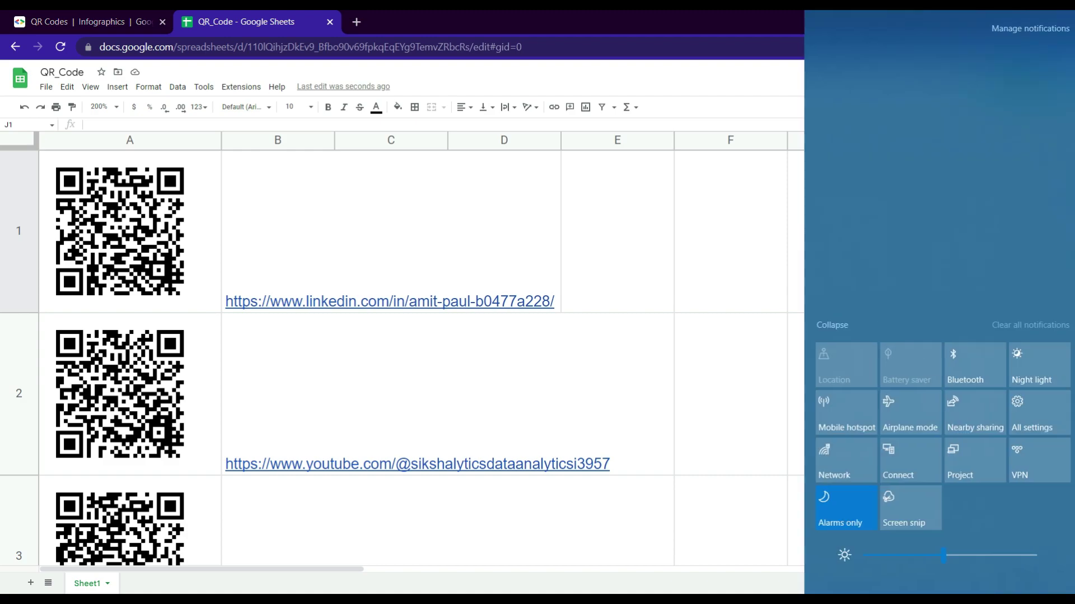
{"action": "left_click", "coordinate": [908, 509]}
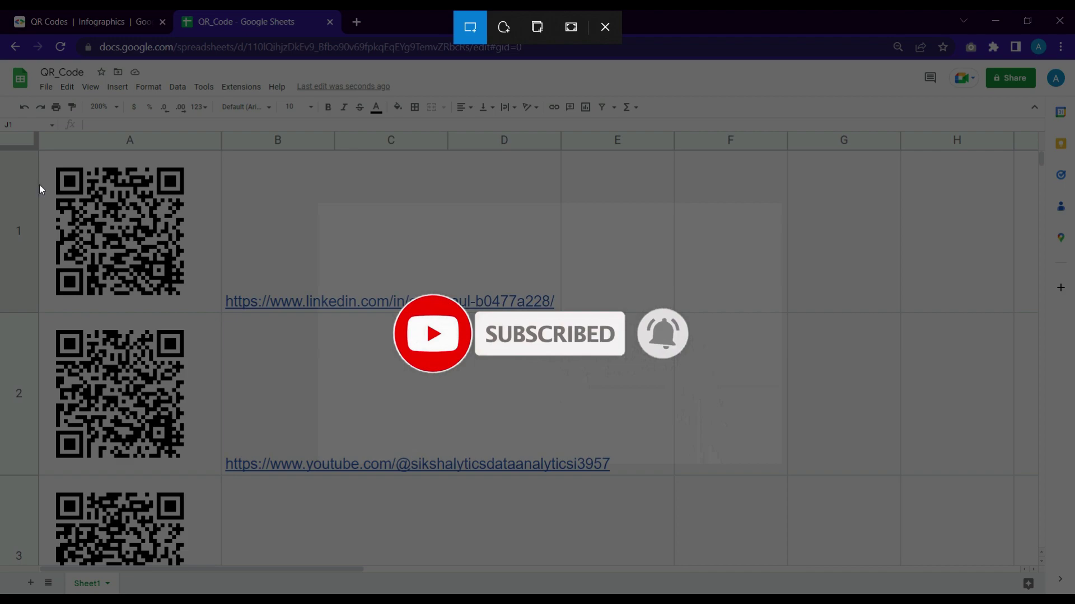
{"action": "left_click_drag", "start_coordinate": [39, 150], "coordinate": [222, 311]}
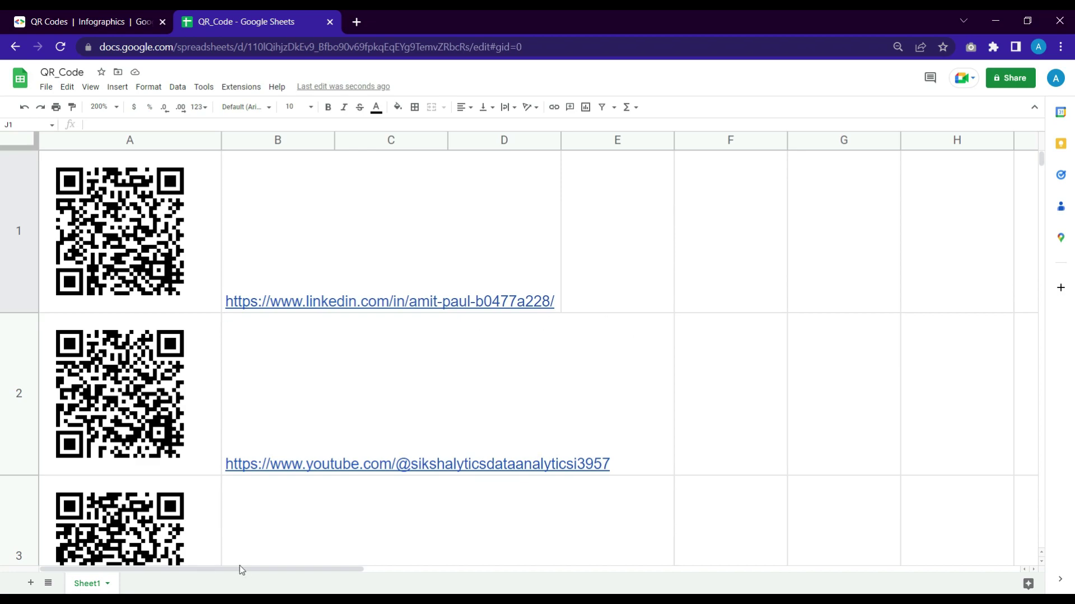
- Switch to the open PowerPoint presentation, paste the snipped QR code on the slide, enlarge it and move it up and slightly left
{"action": "left_click", "coordinate": [194, 537]}
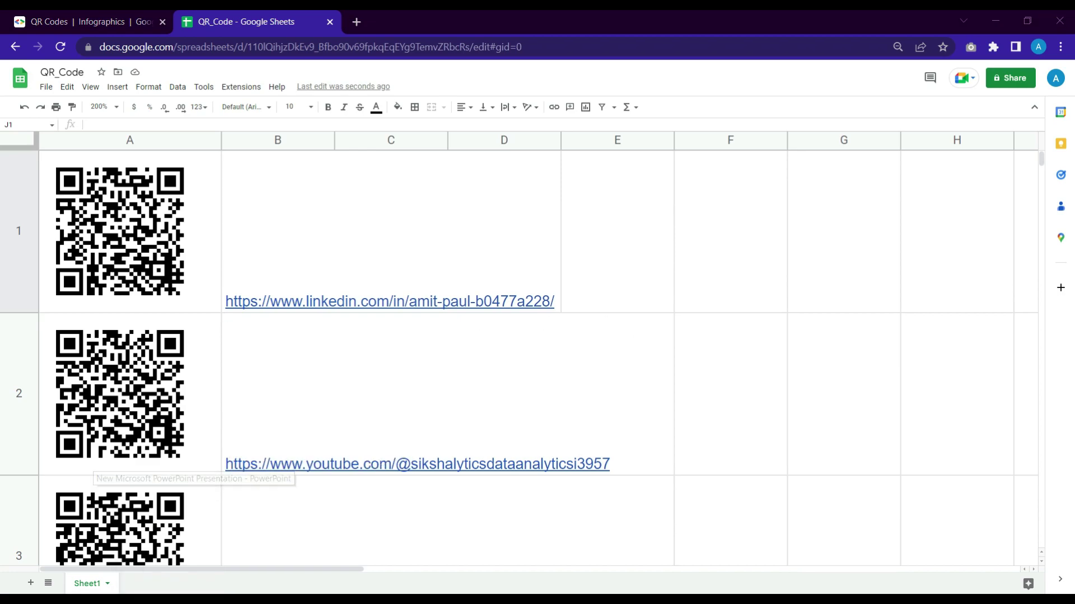
{"action": "left_click", "coordinate": [539, 272]}
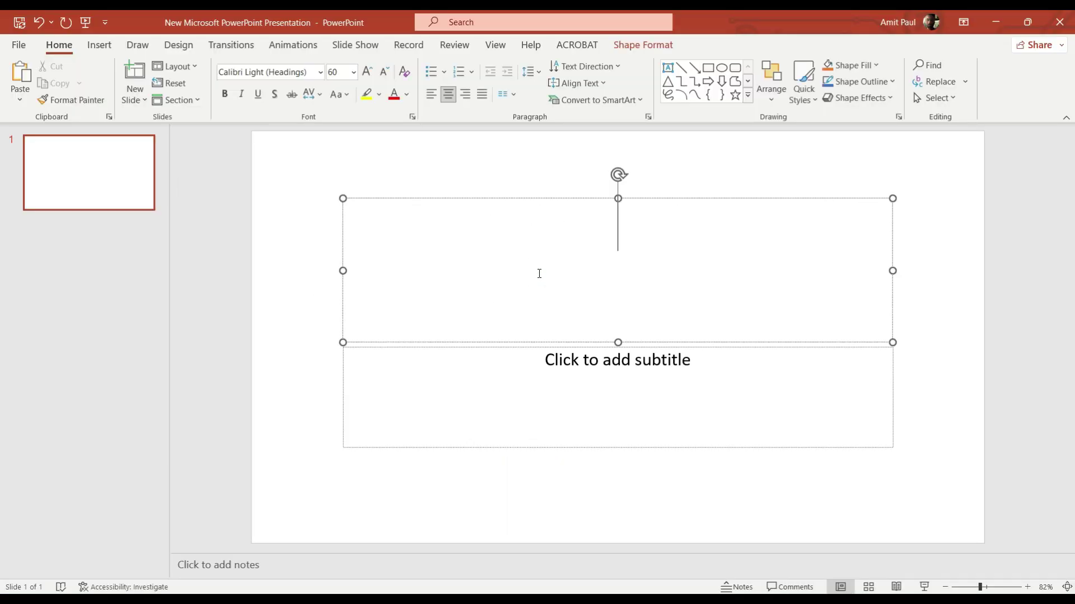
{"action": "key", "text": "ctrl+v"}
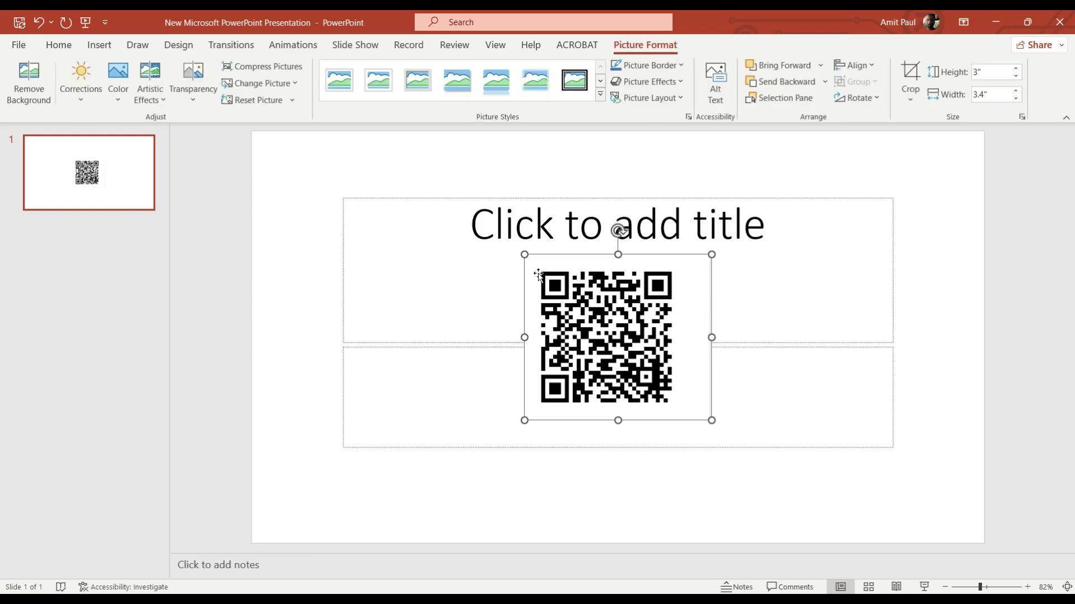
{"action": "left_click_drag", "start_coordinate": [711, 421], "coordinate": [741, 446]}
{"action": "left_click_drag", "start_coordinate": [643, 392], "coordinate": [596, 317]}
{"action": "left_click", "coordinate": [434, 398]}
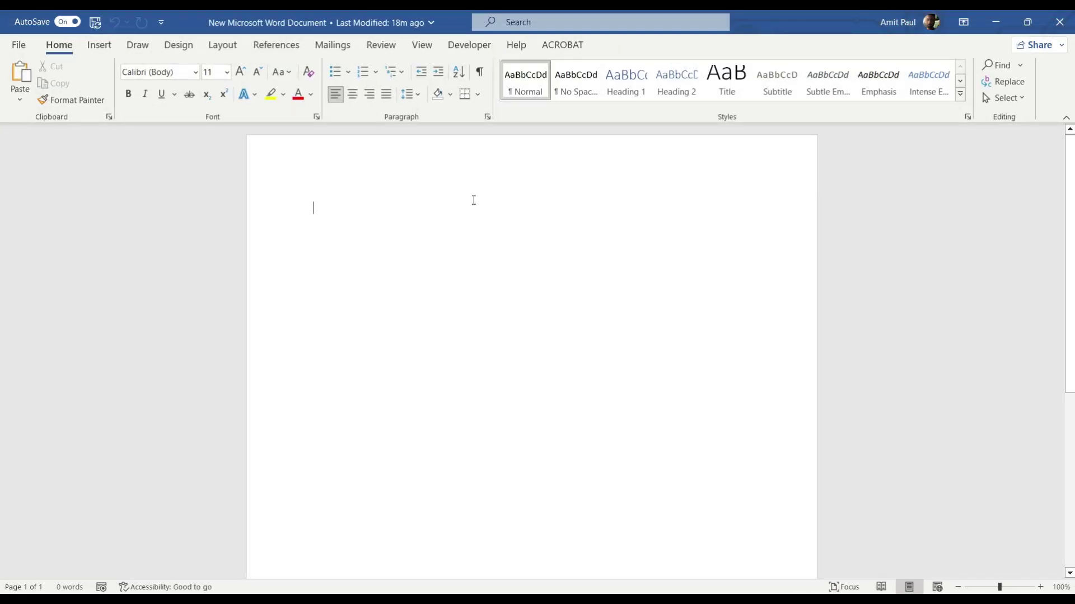
- Paste the snipped QR code into the blank Word document and enlarge the picture
{"action": "left_click", "coordinate": [473, 200]}
{"action": "key", "text": "ctrl+v"}
{"action": "left_click", "coordinate": [460, 323]}
{"action": "left_click_drag", "start_coordinate": [541, 403], "coordinate": [627, 477]}
{"action": "left_click", "coordinate": [672, 384]}
- Return to the QR_Code spreadsheet and examine the QR codes and their links in rows 1 to 4
{"action": "key", "text": "alt+Tab"}
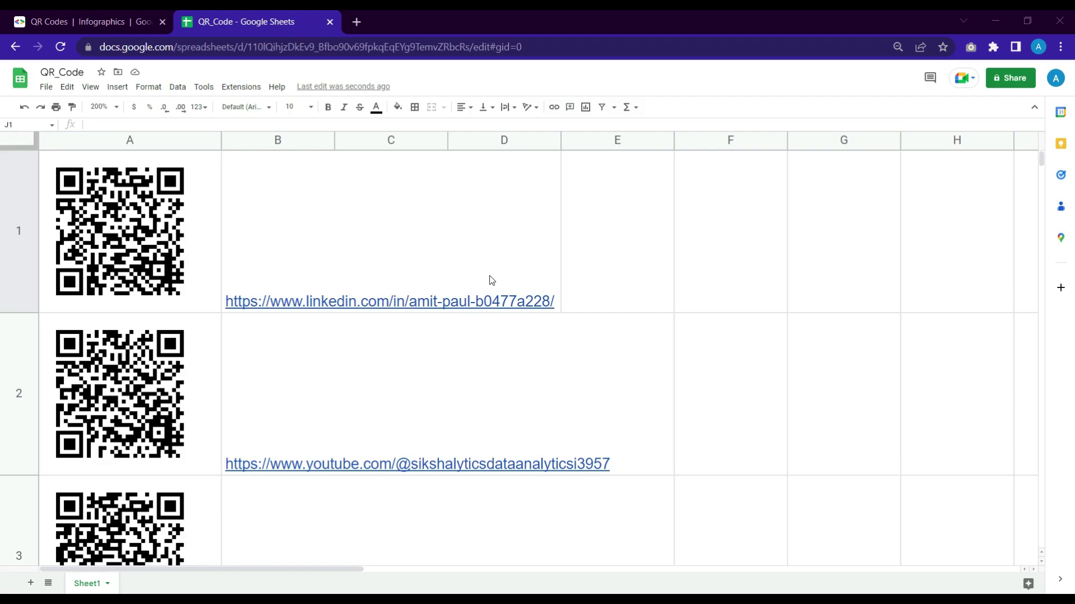
{"action": "scroll", "coordinate": [235, 359], "scroll_direction": "down", "scroll_amount": 10}
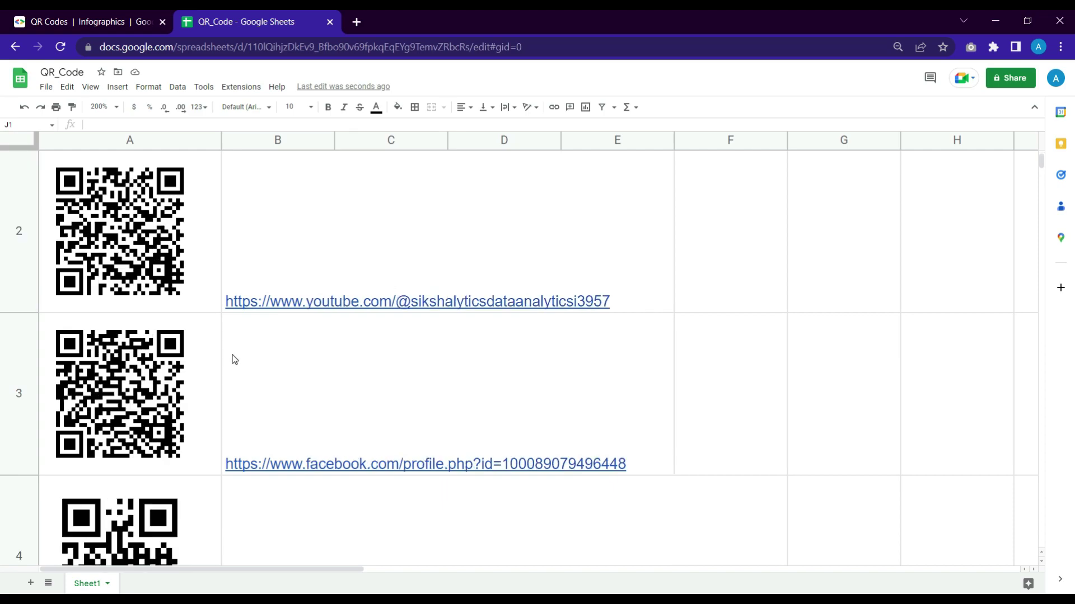
{"action": "scroll", "coordinate": [235, 359], "scroll_direction": "up", "scroll_amount": 10}
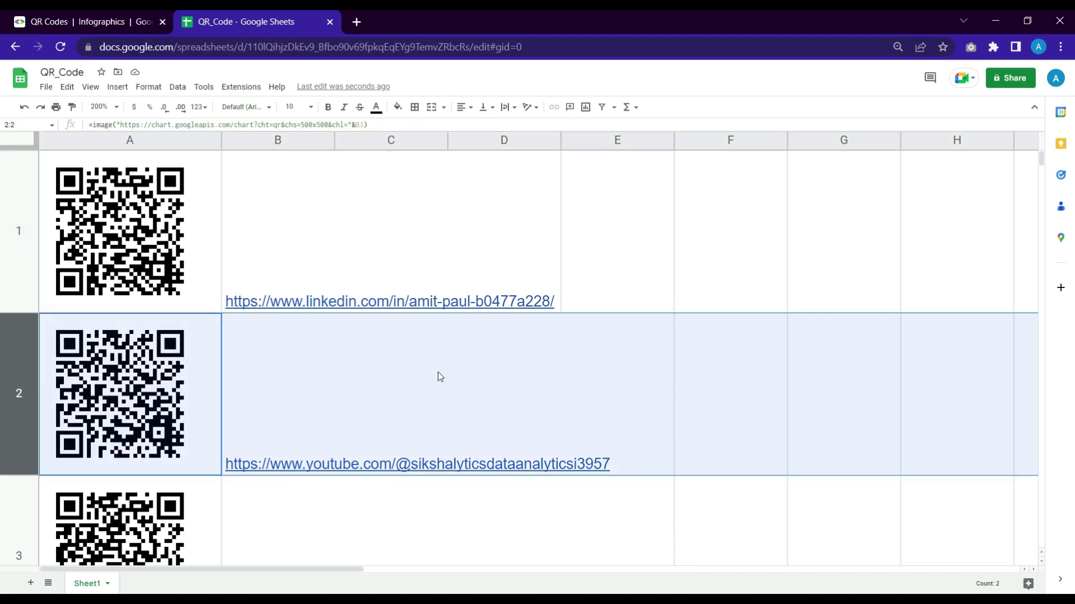
{"action": "scroll", "coordinate": [437, 372], "scroll_direction": "down", "scroll_amount": 1}
{"action": "scroll", "coordinate": [433, 347], "scroll_direction": "down", "scroll_amount": 5}
{"action": "scroll", "coordinate": [428, 313], "scroll_direction": "up", "scroll_amount": 6}
{"action": "scroll", "coordinate": [387, 394], "scroll_direction": "down", "scroll_amount": 1}
{"action": "scroll", "coordinate": [354, 415], "scroll_direction": "down", "scroll_amount": 2}
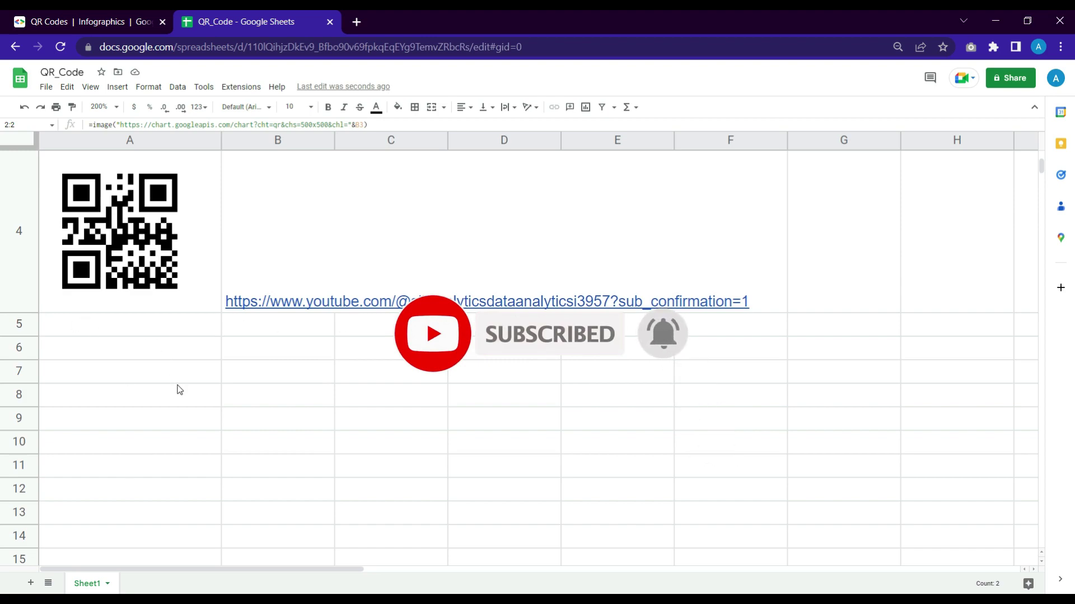
{"action": "scroll", "coordinate": [179, 389], "scroll_direction": "down", "scroll_amount": 1}
- Set the sheet zoom to 125% with row 1 at the start of the view
{"action": "scroll", "coordinate": [178, 388], "scroll_direction": "up", "scroll_amount": 5}
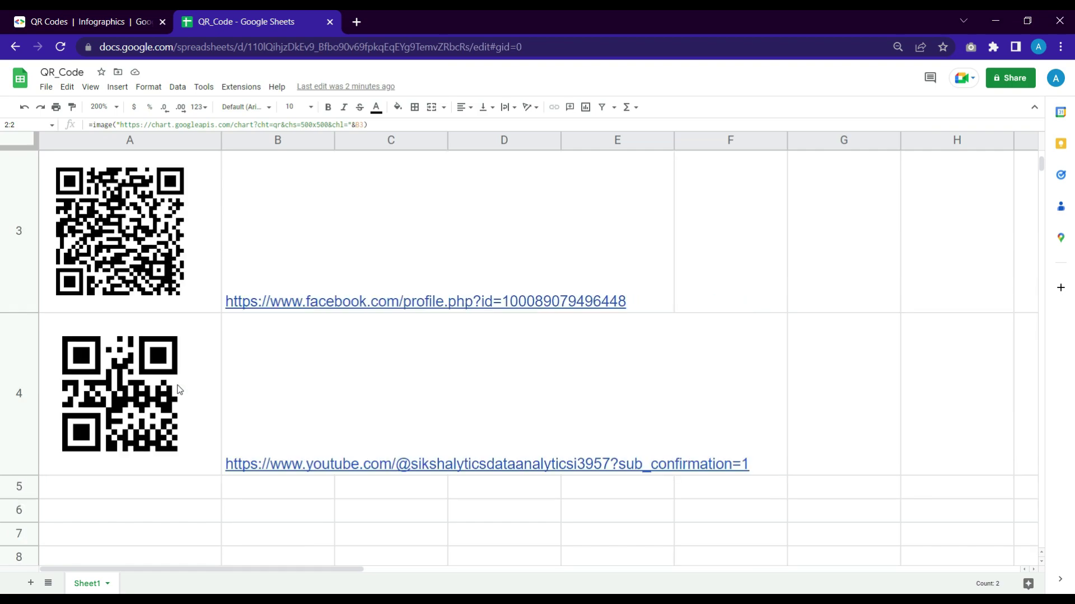
{"action": "left_click", "coordinate": [116, 107]}
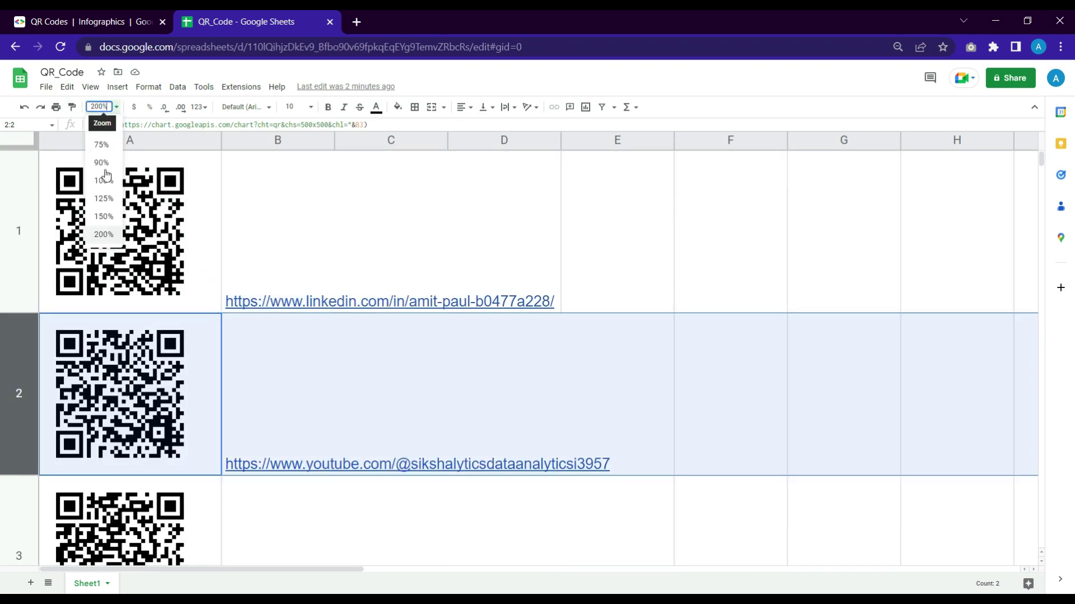
{"action": "left_click", "coordinate": [104, 198]}
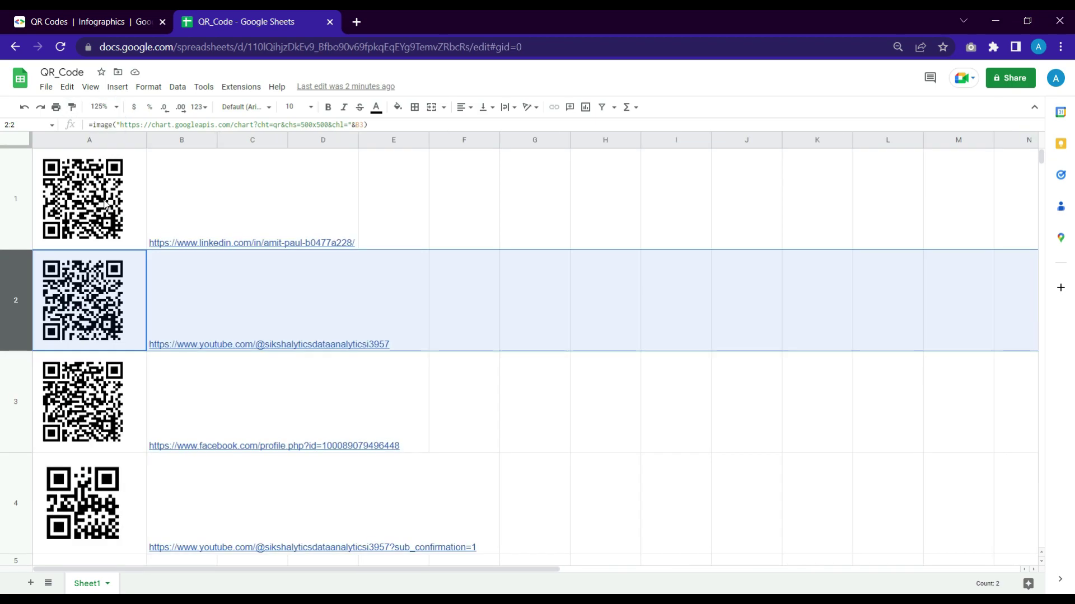